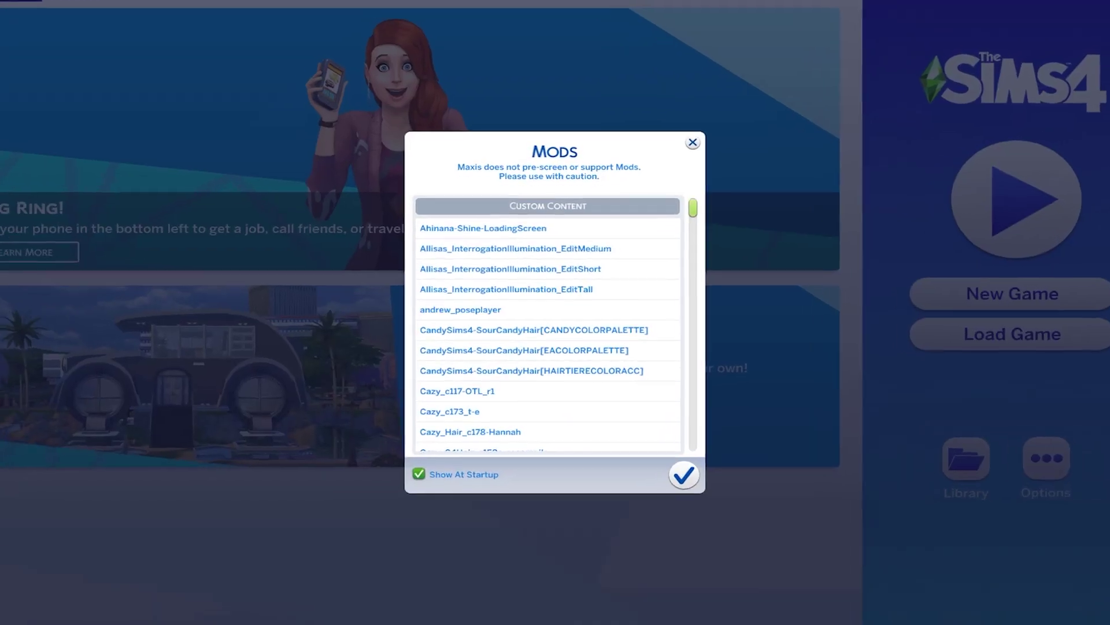
pyautogui.scroll(-20, 547, 330)
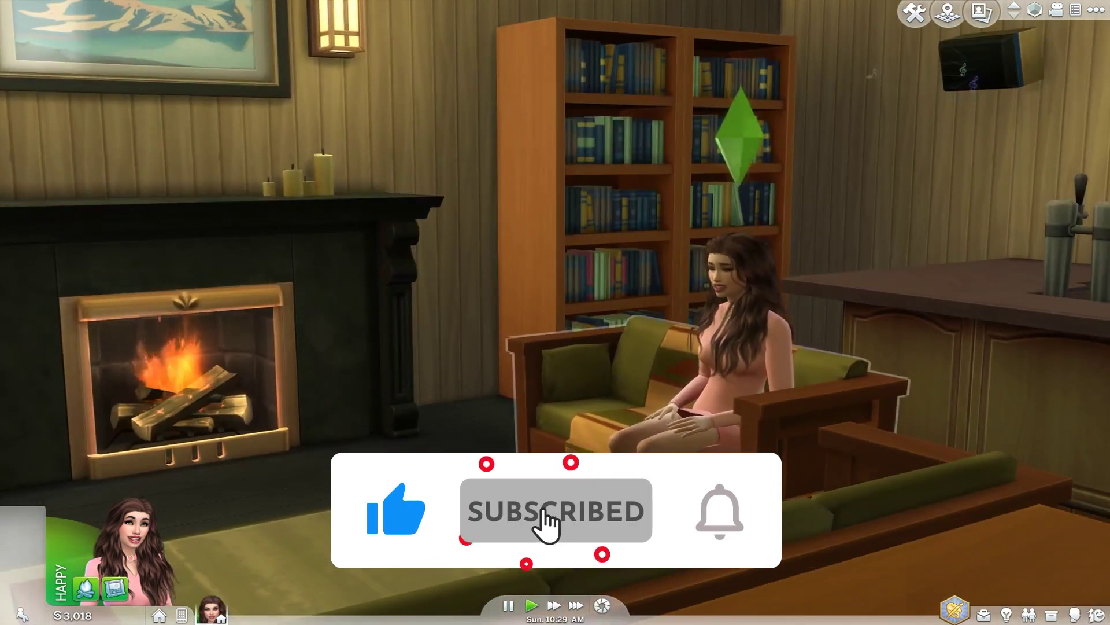
pyautogui.press('a')
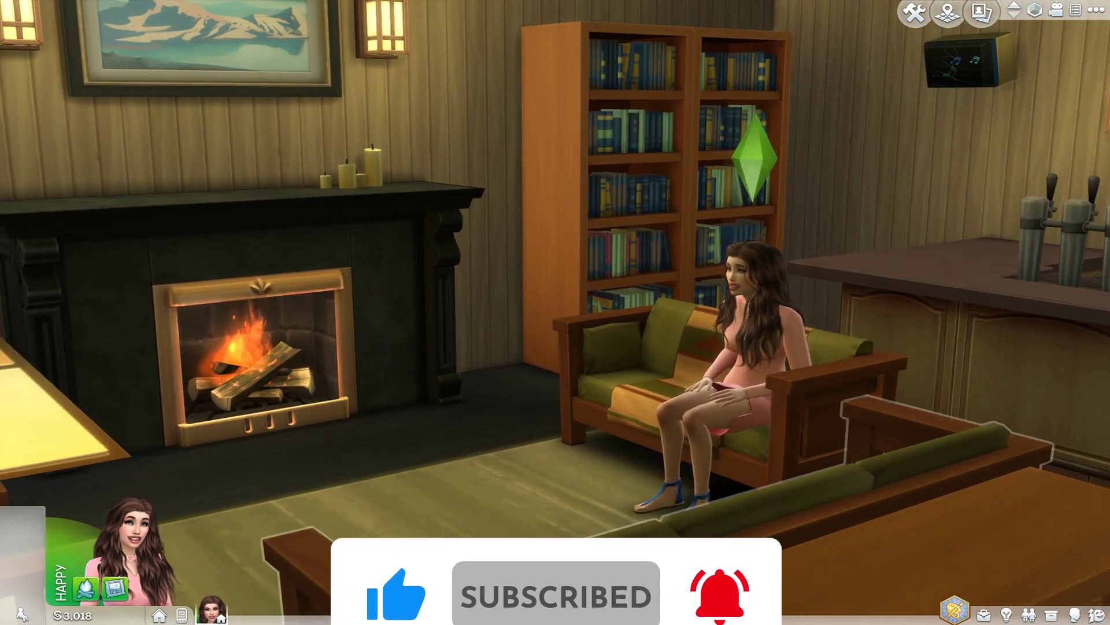
pyautogui.click(705, 379)
pyautogui.click(754, 357)
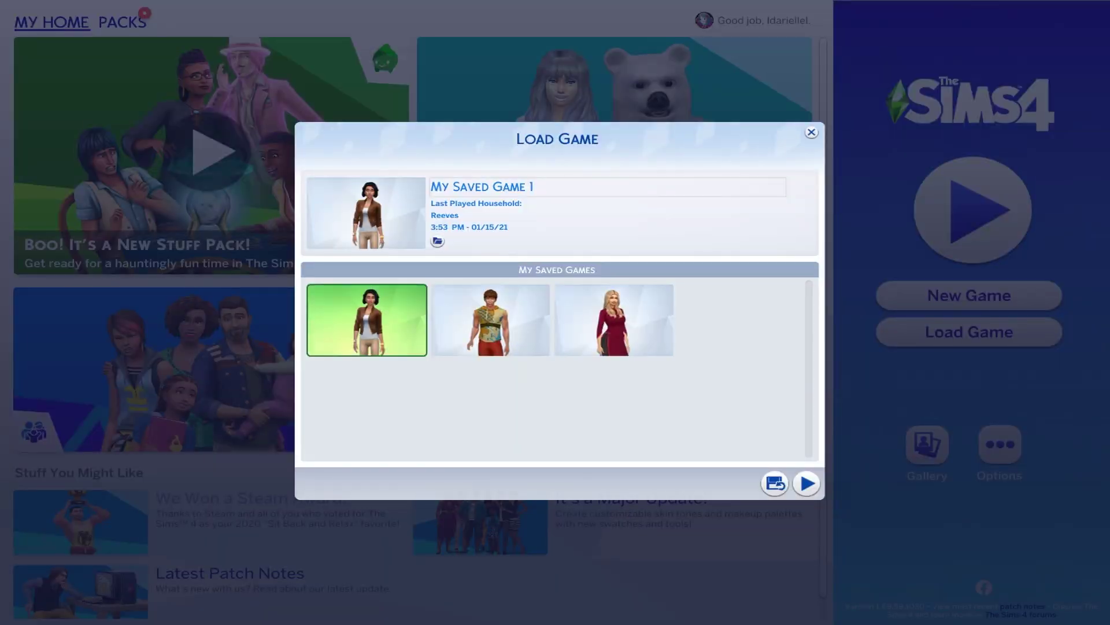
# - Choose My Saved Game 2 from the saved games and load it
pyautogui.click(491, 320)
pyautogui.click(614, 320)
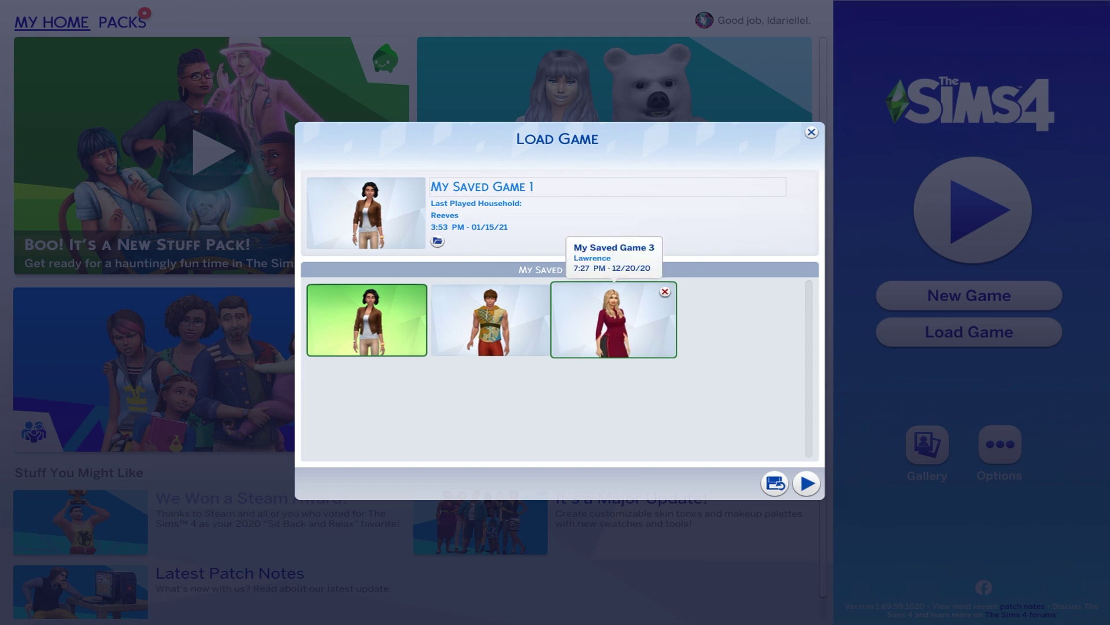
pyautogui.click(491, 320)
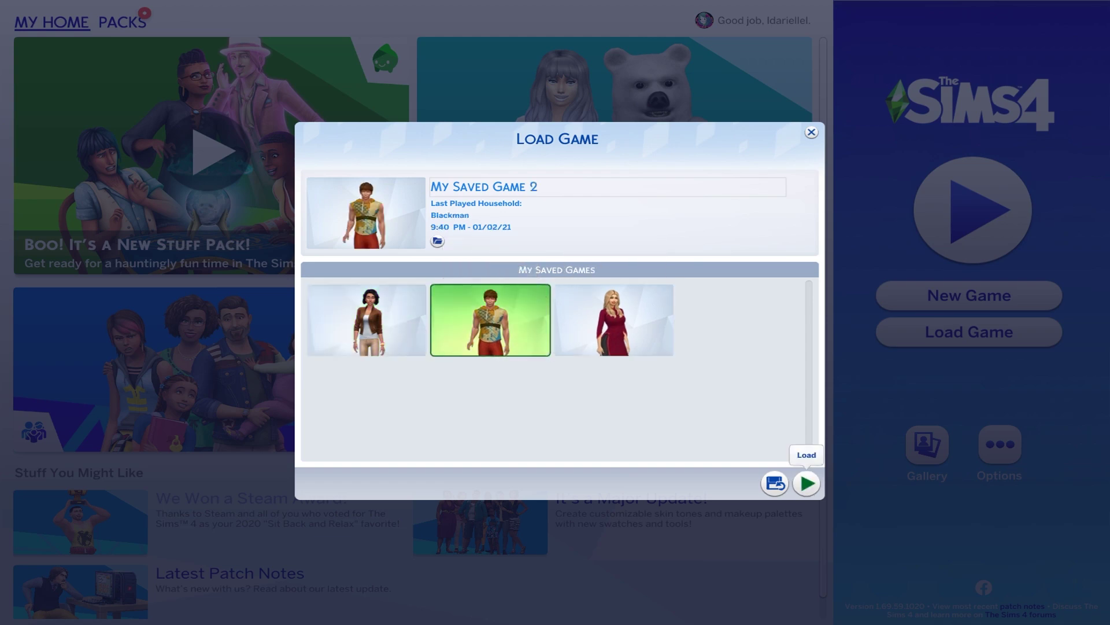
pyautogui.click(807, 482)
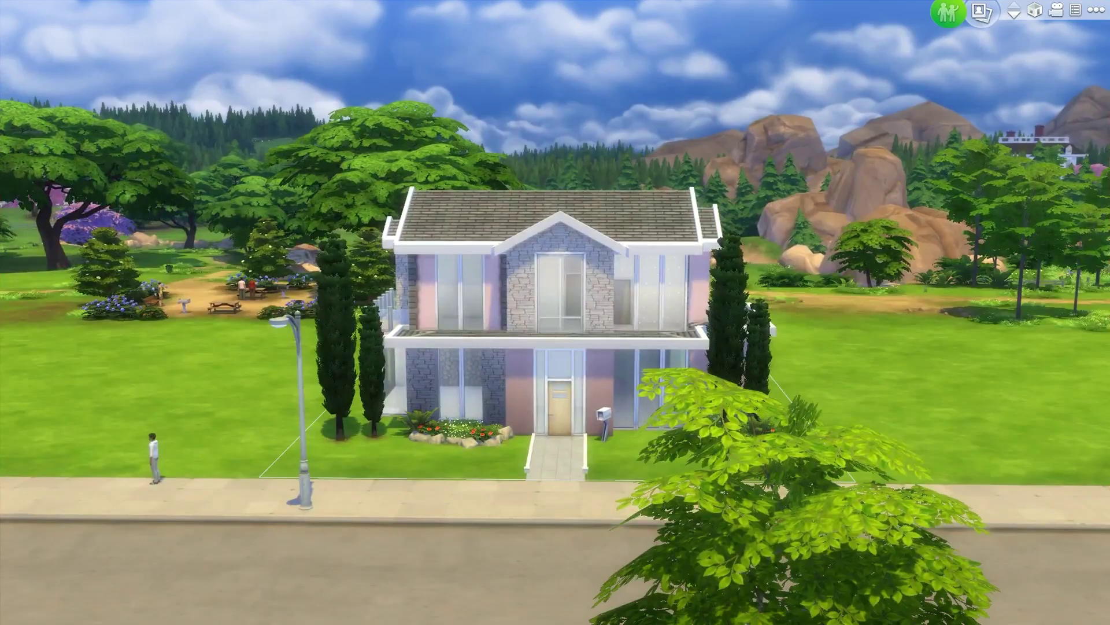
# - Enter build mode, save the ROSE STONE - BASE GAME lot to the library, and leave the lot
pyautogui.press('F2')
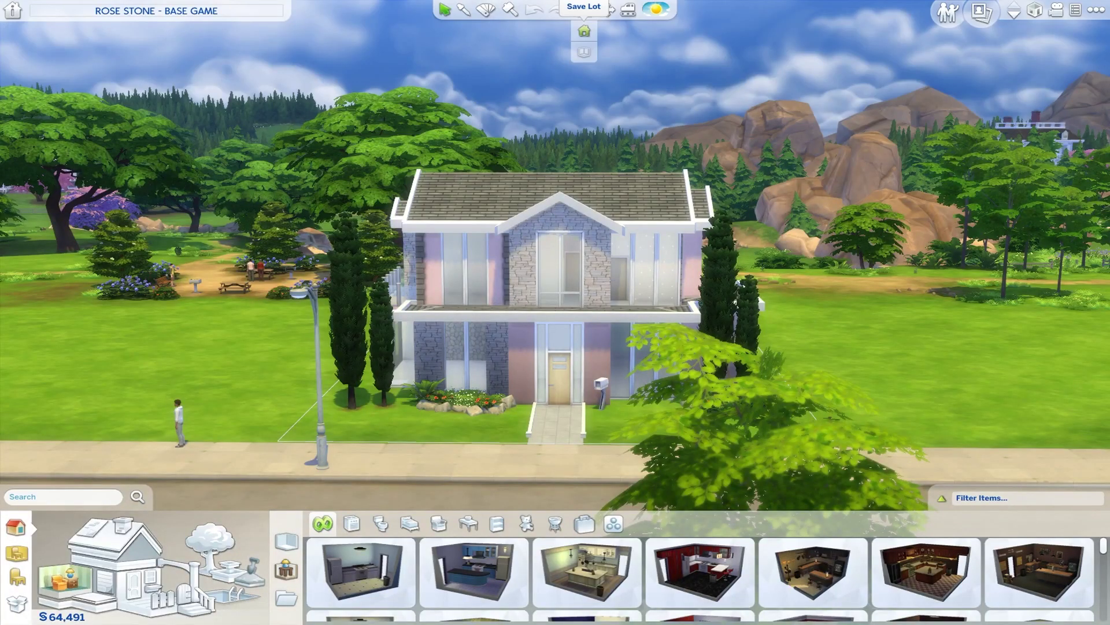
pyautogui.click(584, 30)
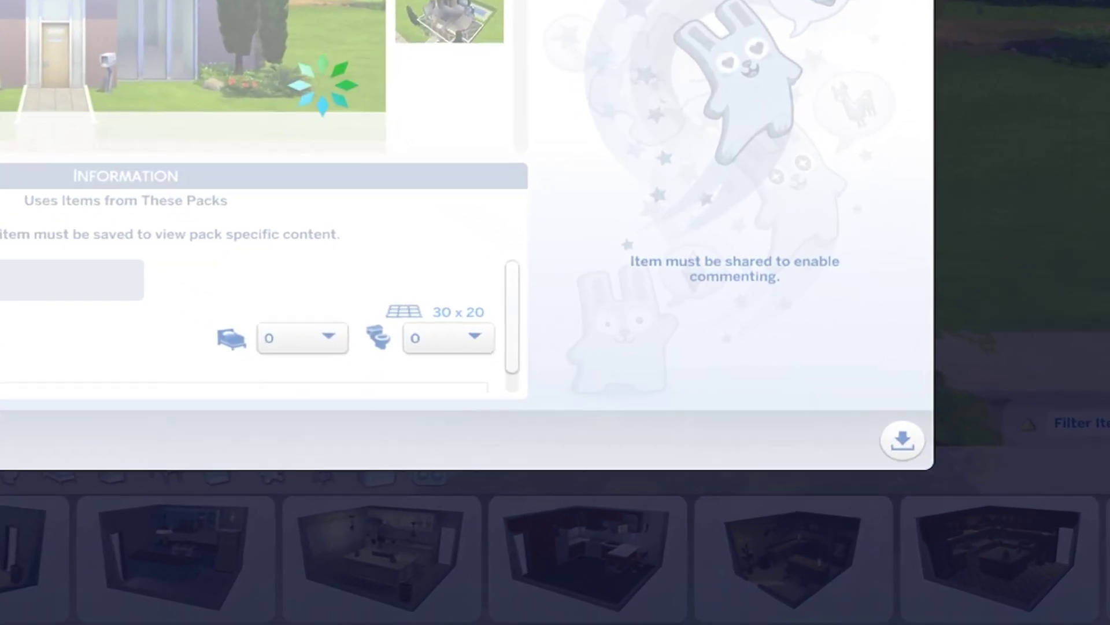
pyautogui.scroll(-4, 555, 312)
pyautogui.press('.')
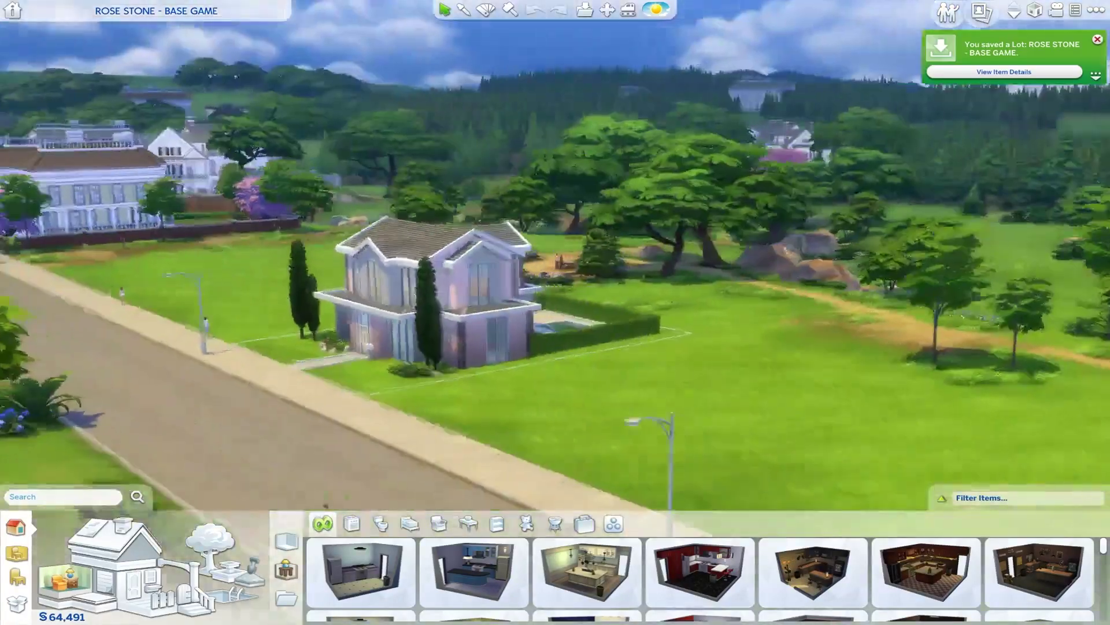
pyautogui.press('.')
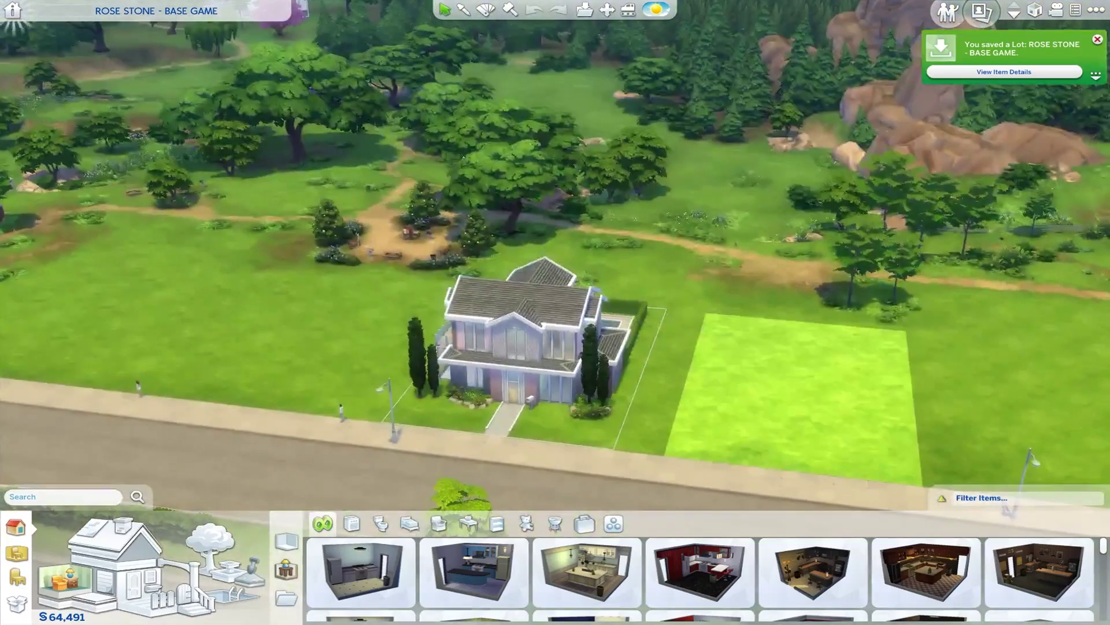
pyautogui.press('Escape')
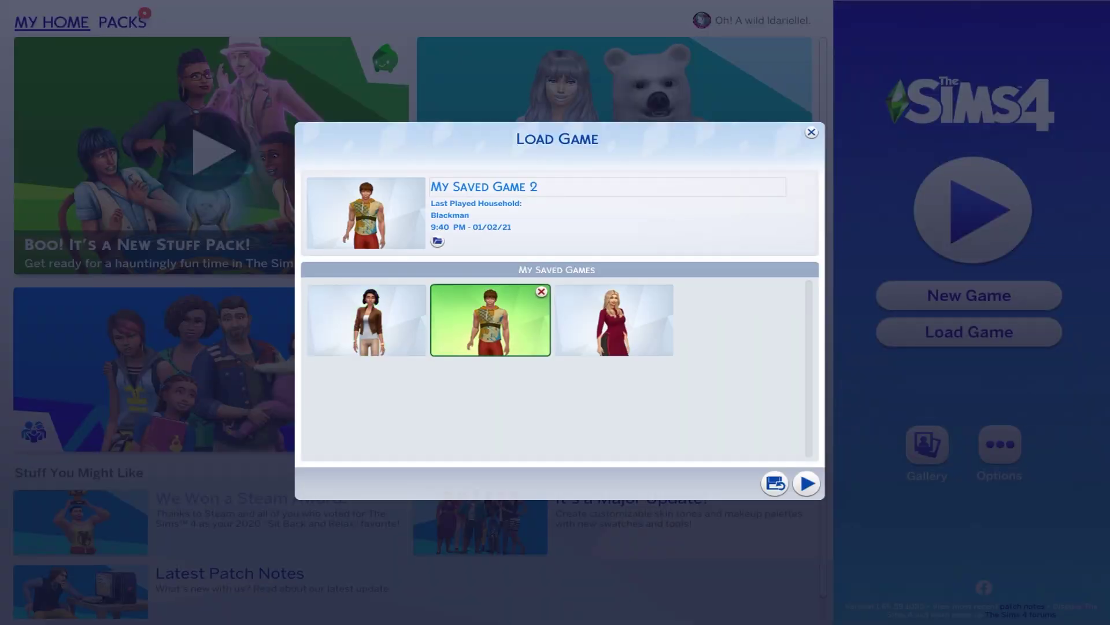
# - Delete My Saved Game 2 and load My Saved Game 3
pyautogui.click(541, 292)
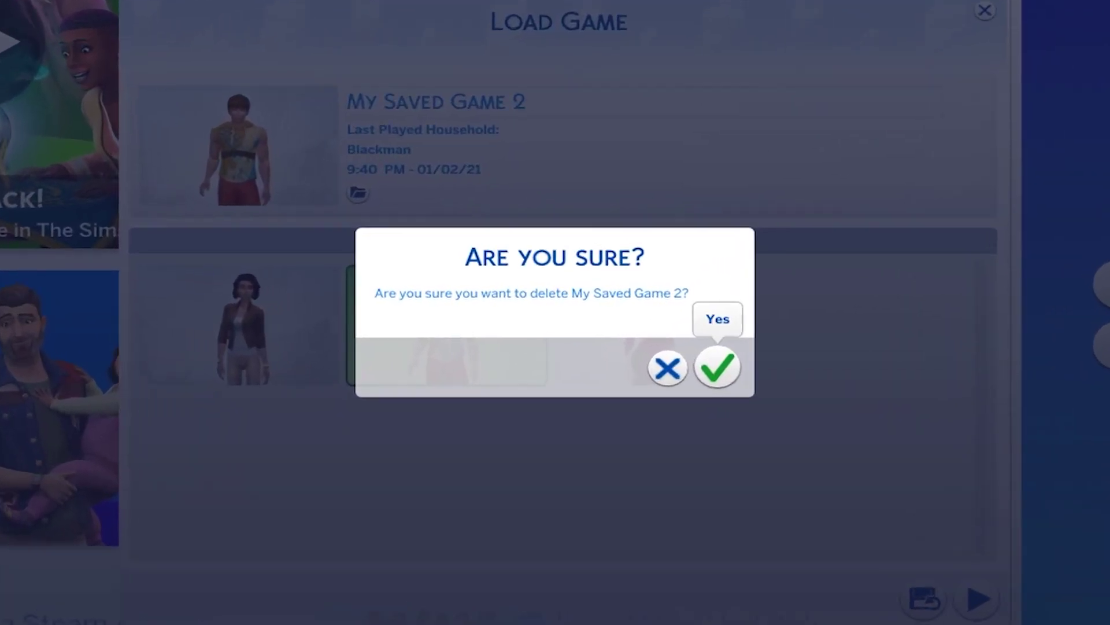
pyautogui.click(768, 383)
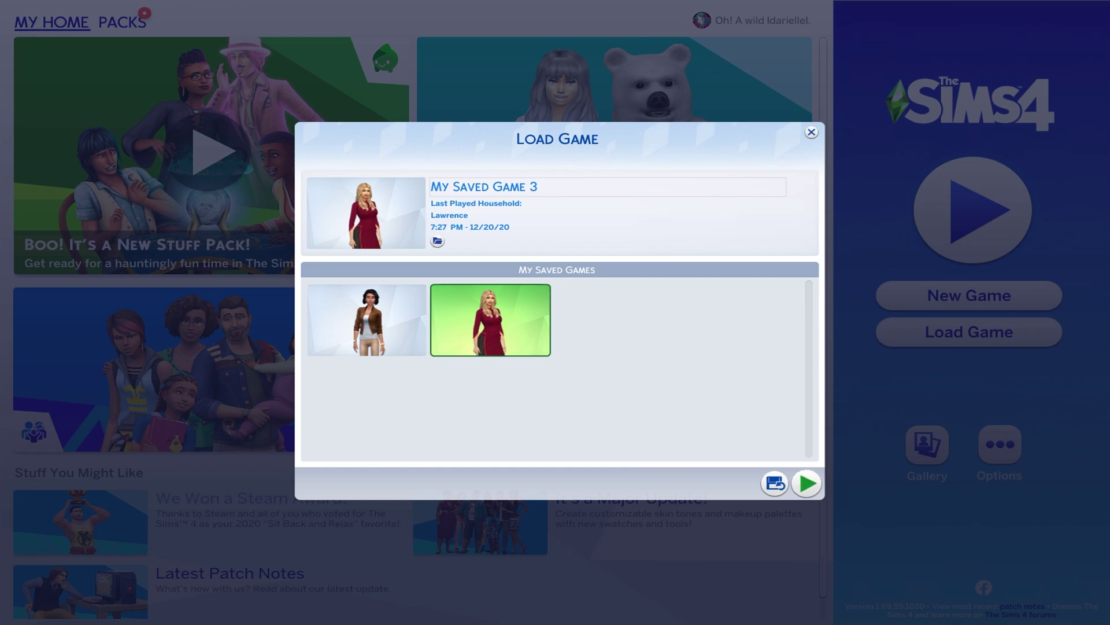
pyautogui.click(807, 483)
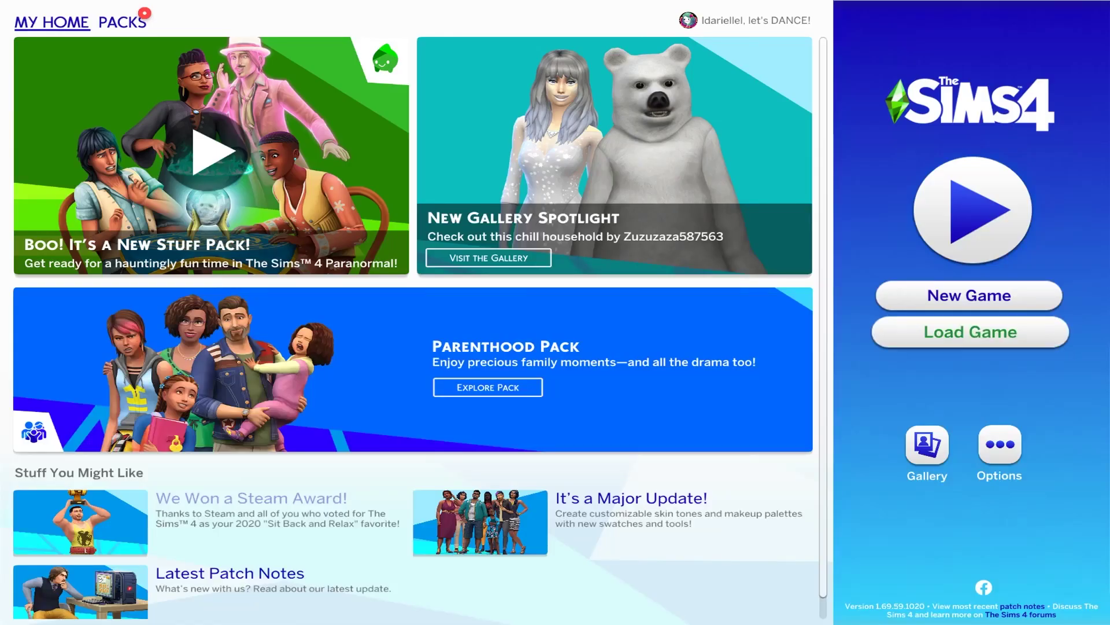
# - Reopen the list of saved games and delete My Saved Game 3
pyautogui.click(970, 331)
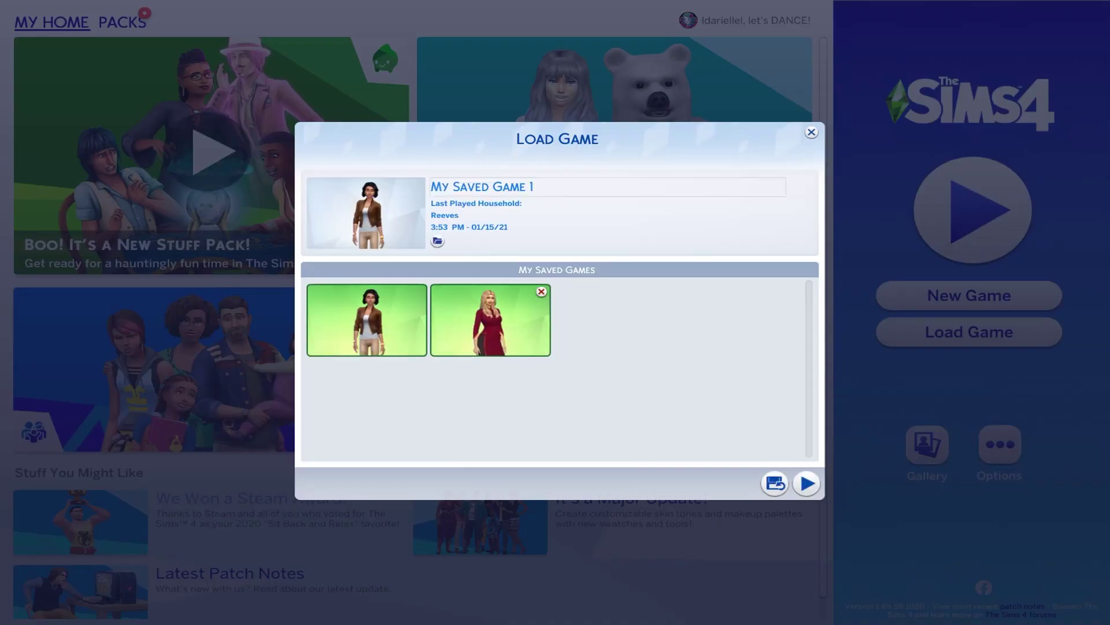
pyautogui.click(490, 320)
pyautogui.click(541, 291)
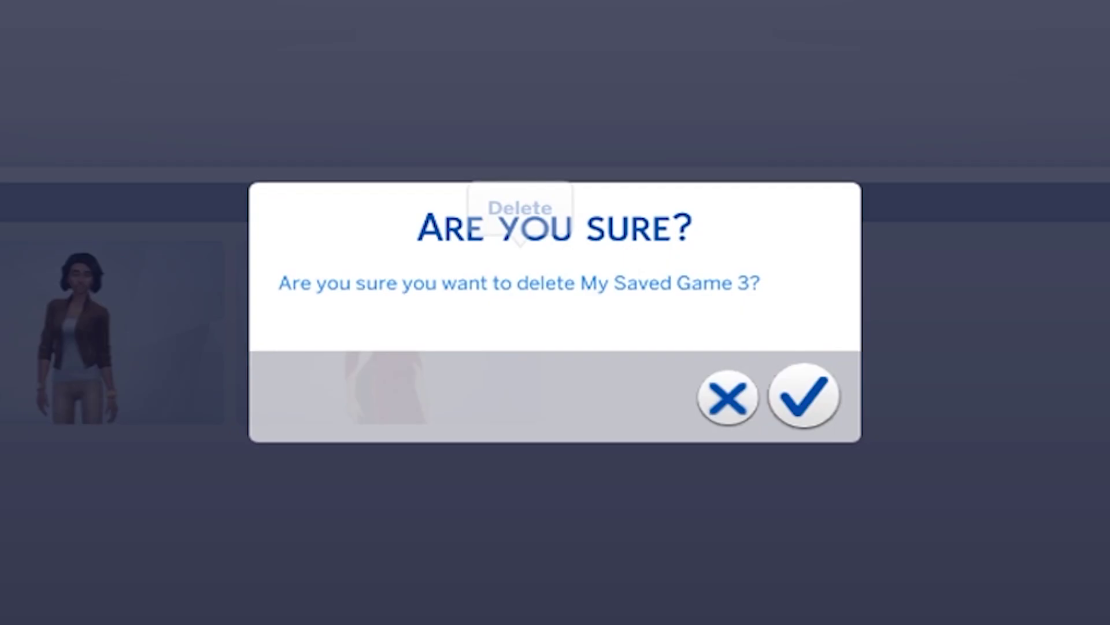
pyautogui.click(803, 395)
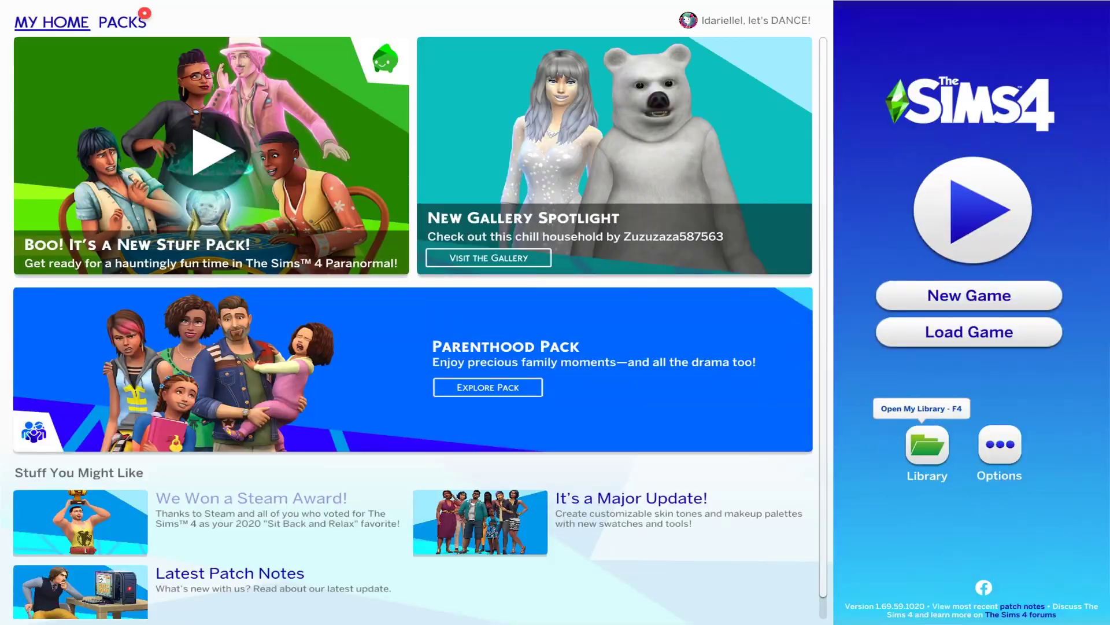
# - Open the library from the main menu and remove the Civic Cliffs lot
pyautogui.click(927, 444)
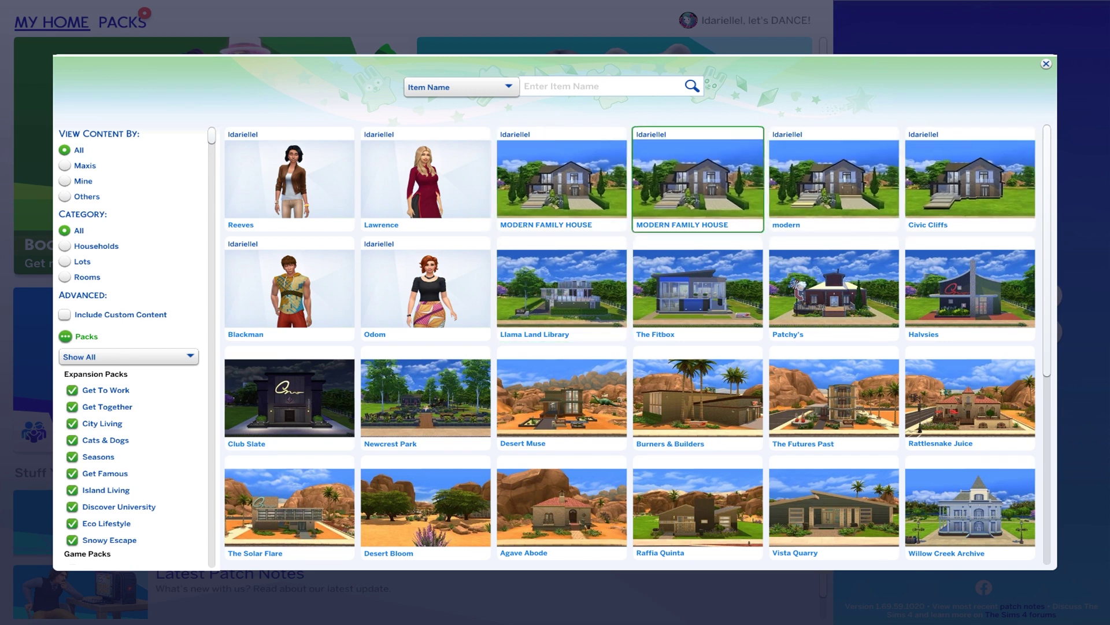
pyautogui.click(970, 180)
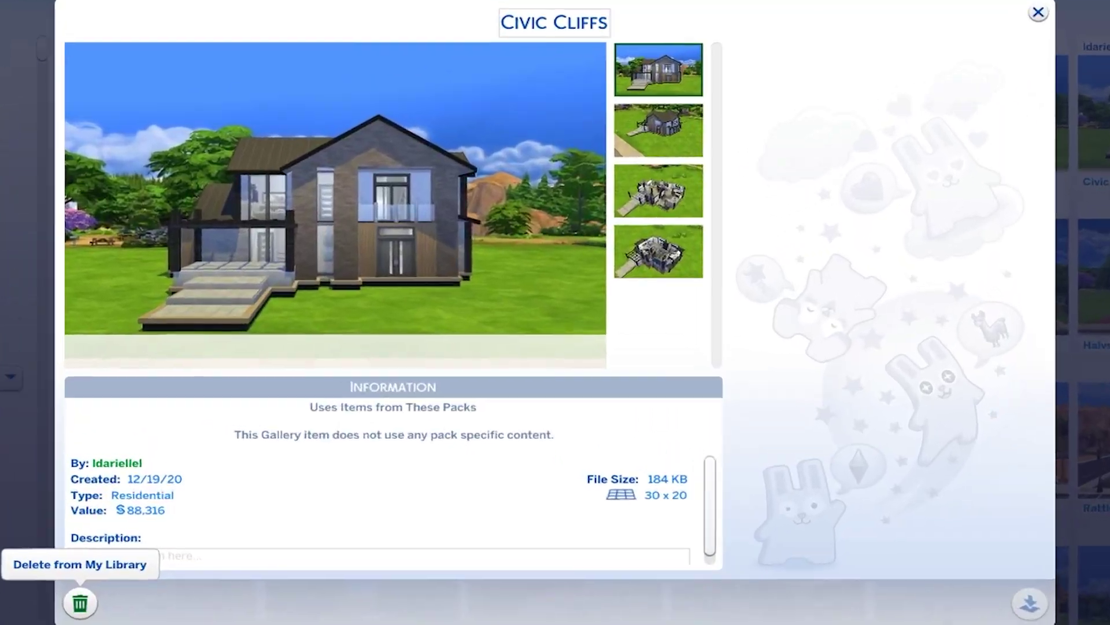
pyautogui.click(174, 547)
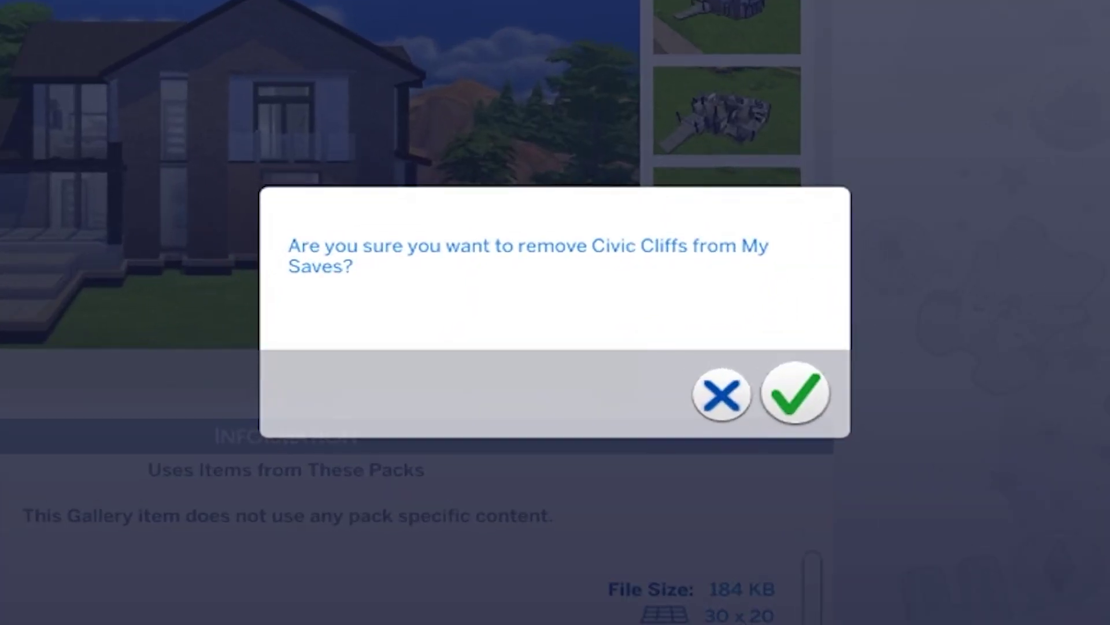
pyautogui.press('Escape')
pyautogui.press('Escape')
# - Remove the "modern" lot and the duplicate MODERN FAMILY HOUSE lot from the library
pyautogui.click(833, 185)
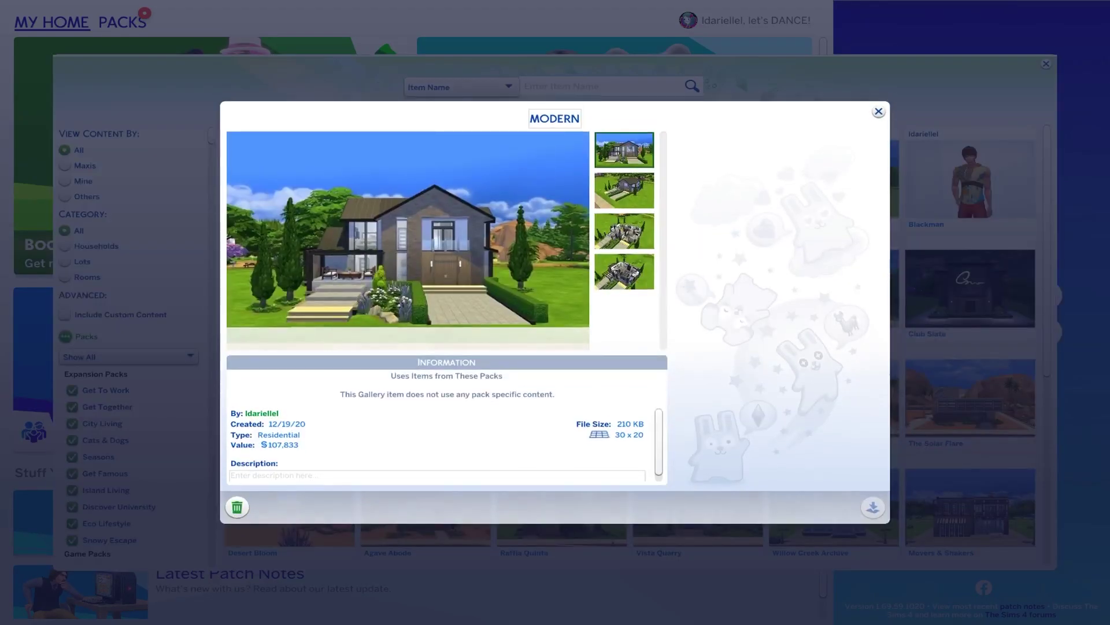
pyautogui.press('Delete')
pyautogui.press('Return')
pyautogui.click(698, 185)
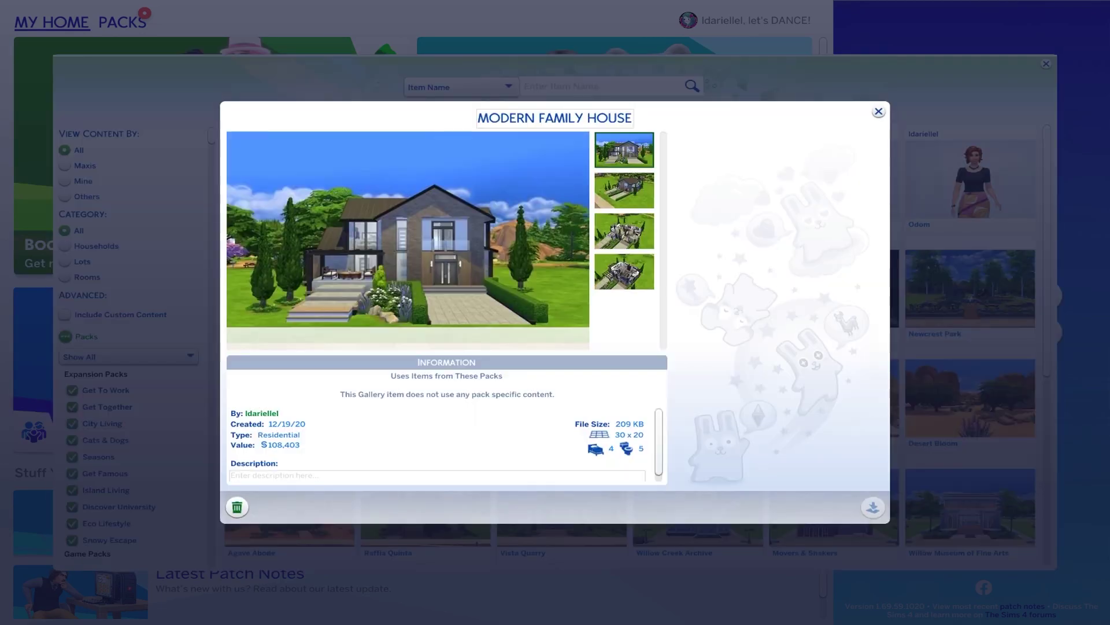
pyautogui.press('Escape')
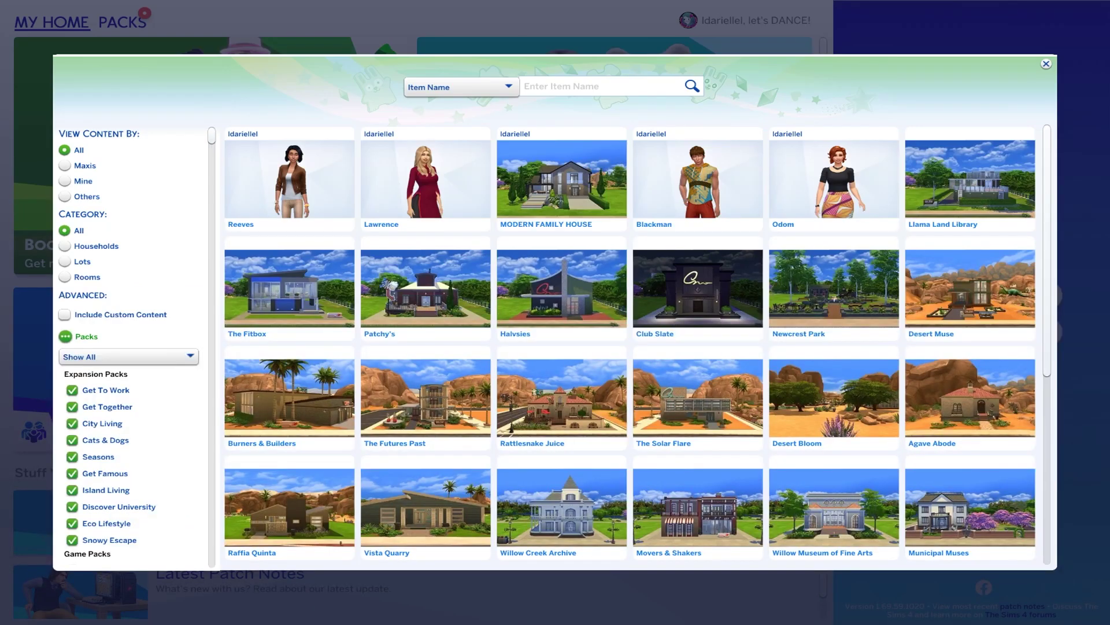
# - Remove the Ophelia Villa and Pique Hearth lots from the library
pyautogui.scroll(-4, 834, 260)
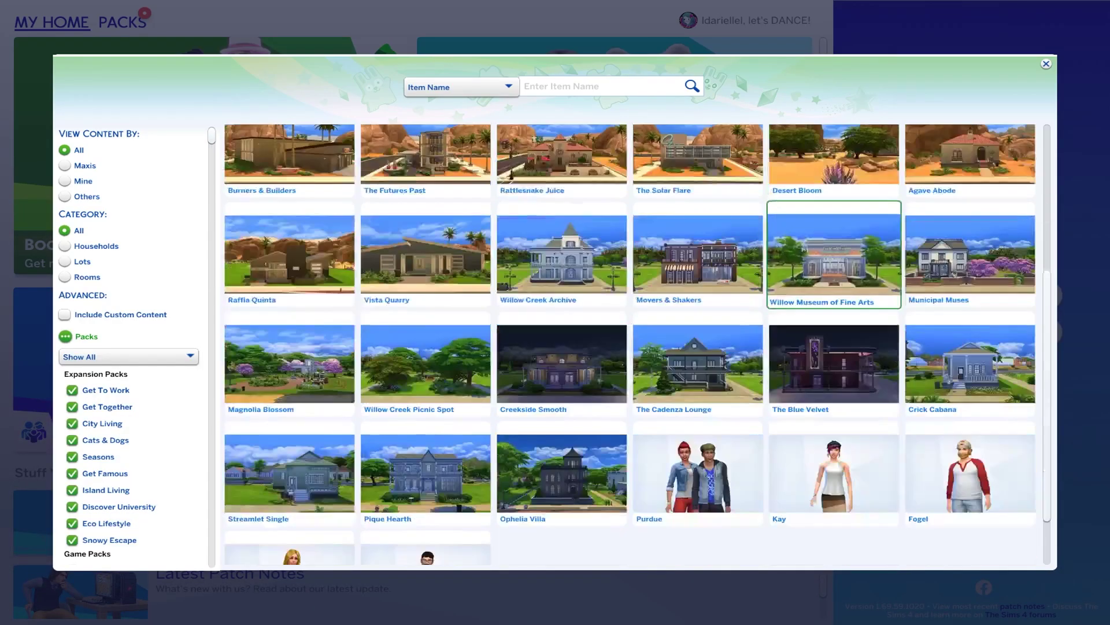
pyautogui.scroll(-1, 572, 393)
pyautogui.click(572, 393)
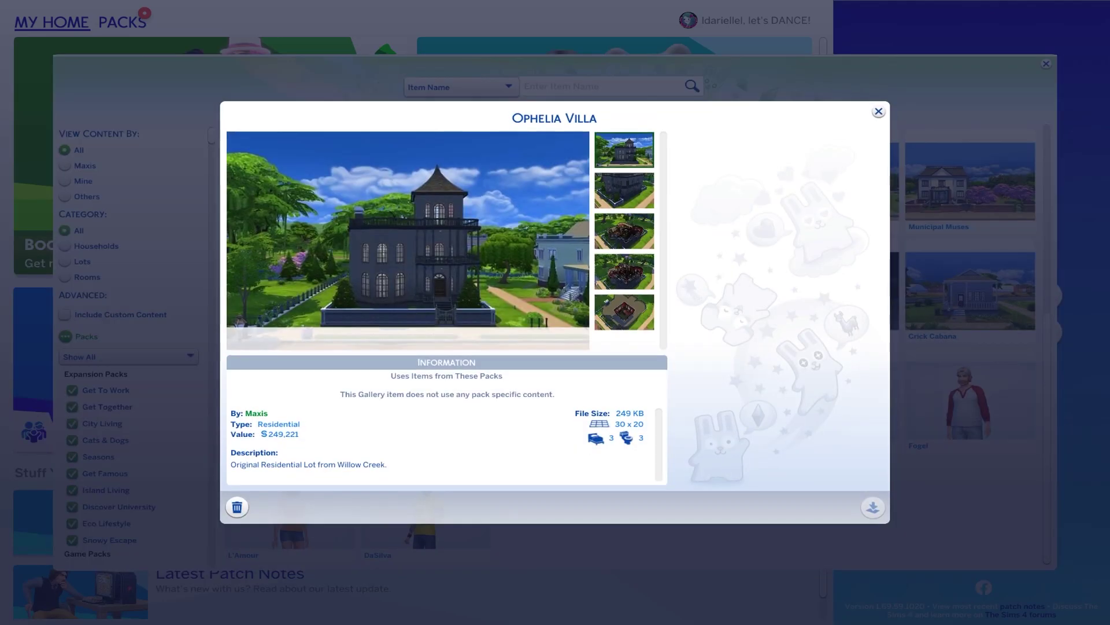
pyautogui.click(237, 507)
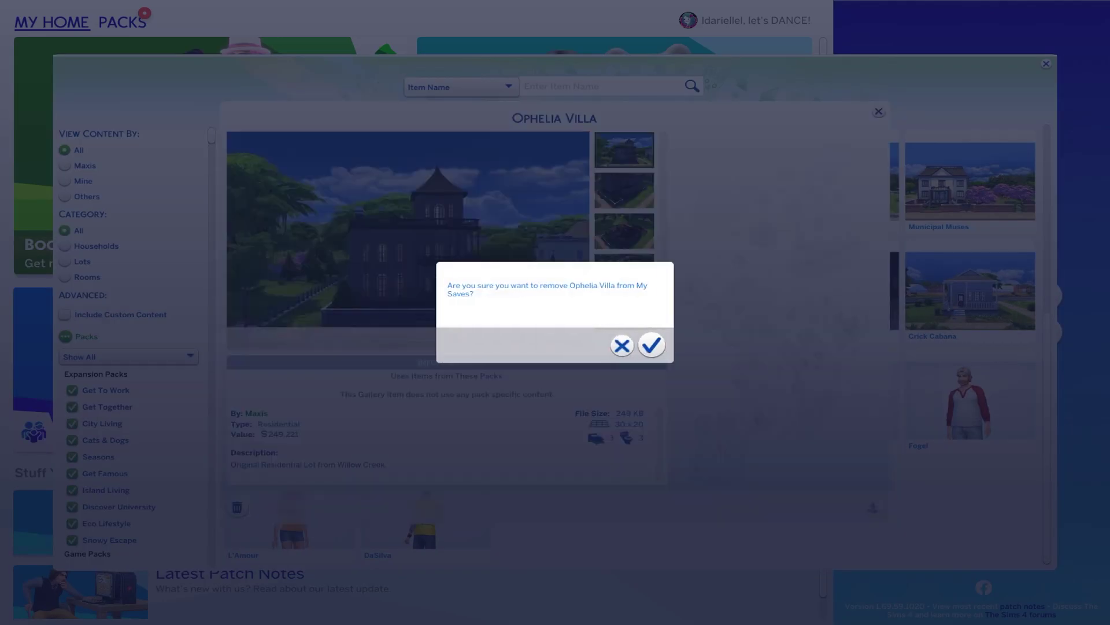
pyautogui.click(651, 344)
pyautogui.click(425, 399)
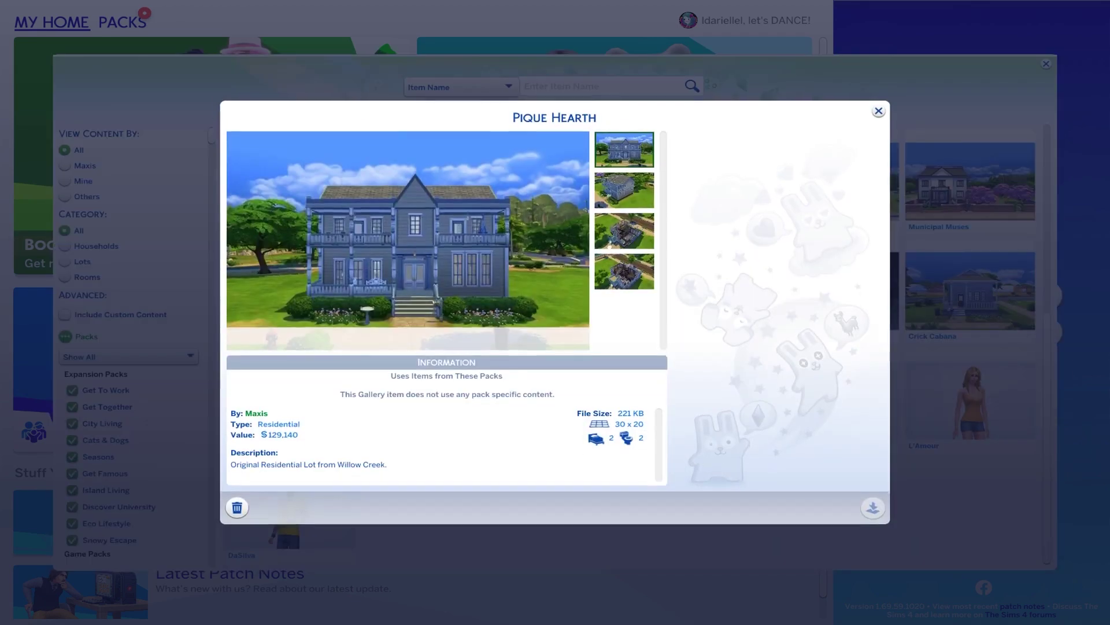
pyautogui.click(237, 507)
pyautogui.click(652, 345)
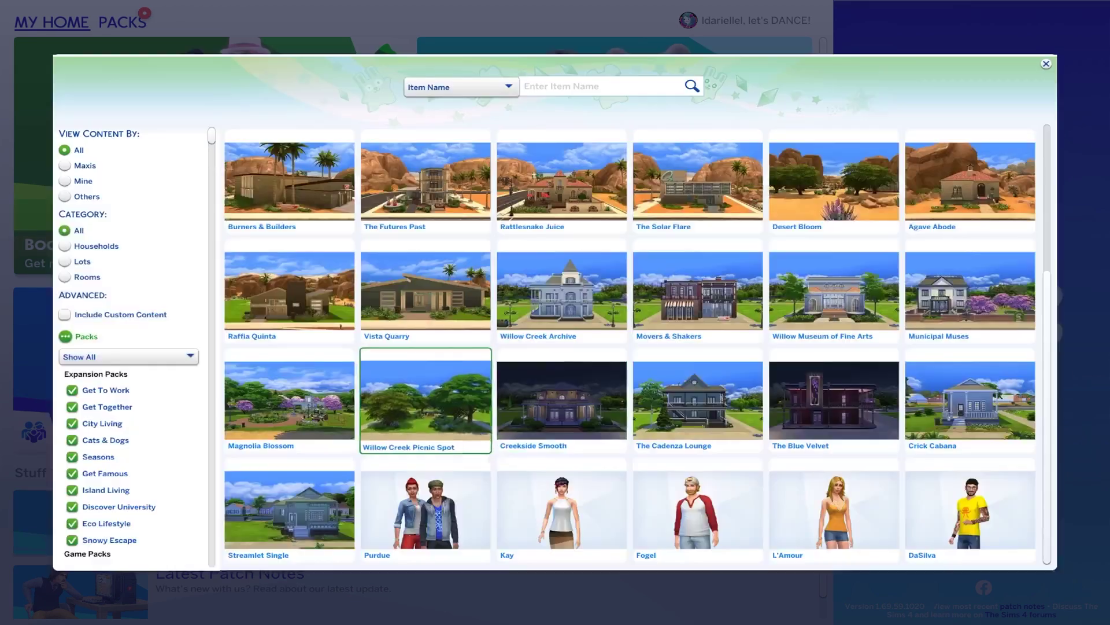
# - Remove the Streamlet Single lot from the library
pyautogui.click(289, 514)
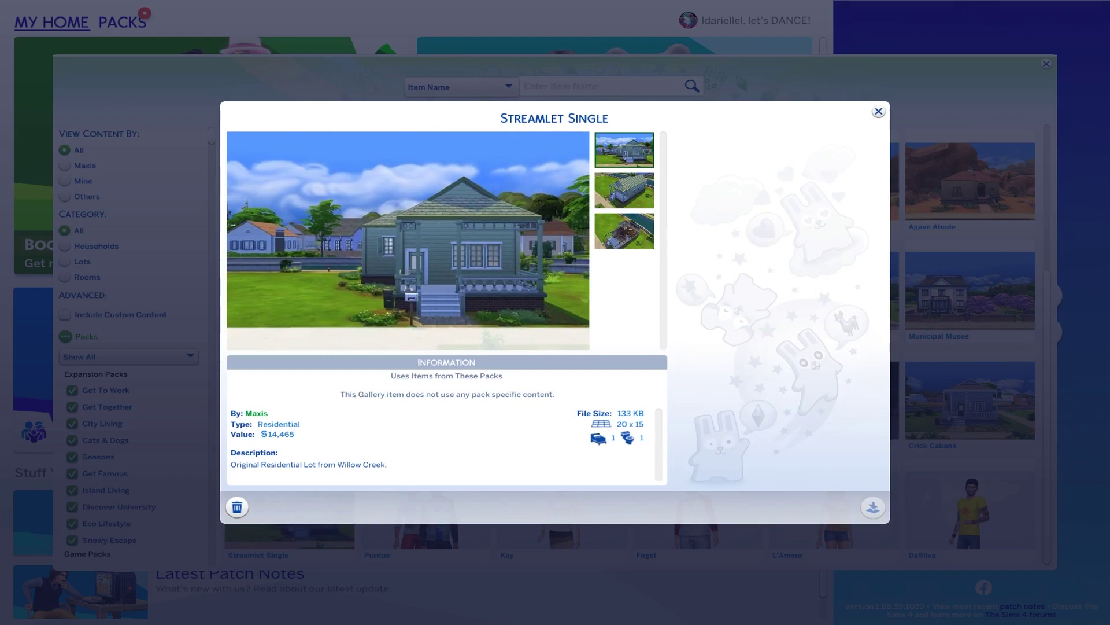
pyautogui.click(238, 506)
pyautogui.click(652, 345)
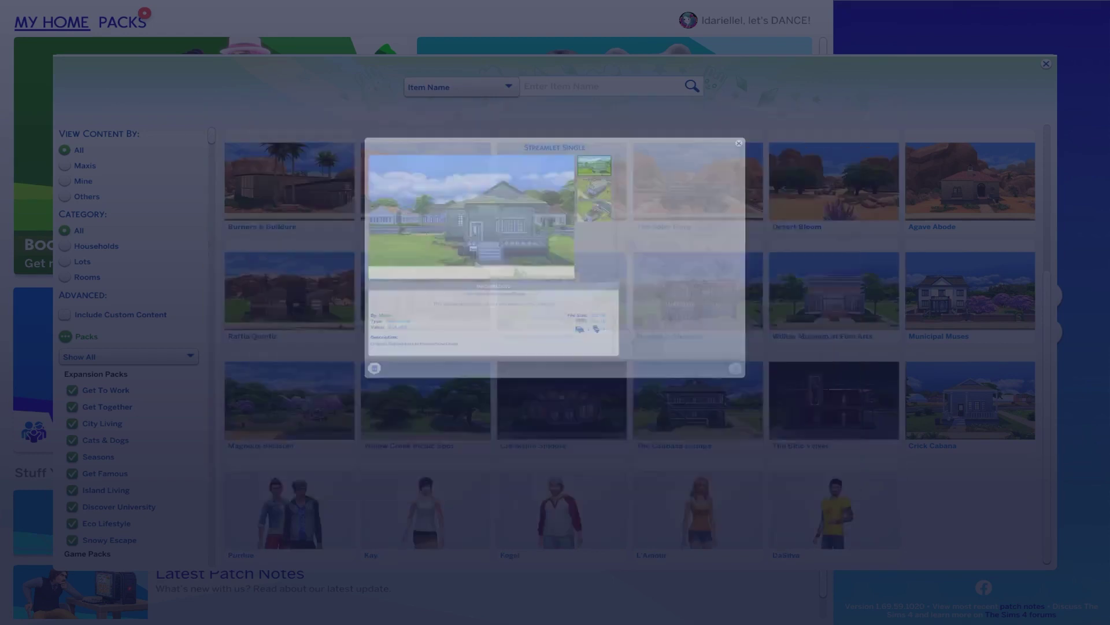
# - Remove the Crick Cabana and The Blue Velvet lots from the library
pyautogui.click(971, 399)
pyautogui.click(237, 507)
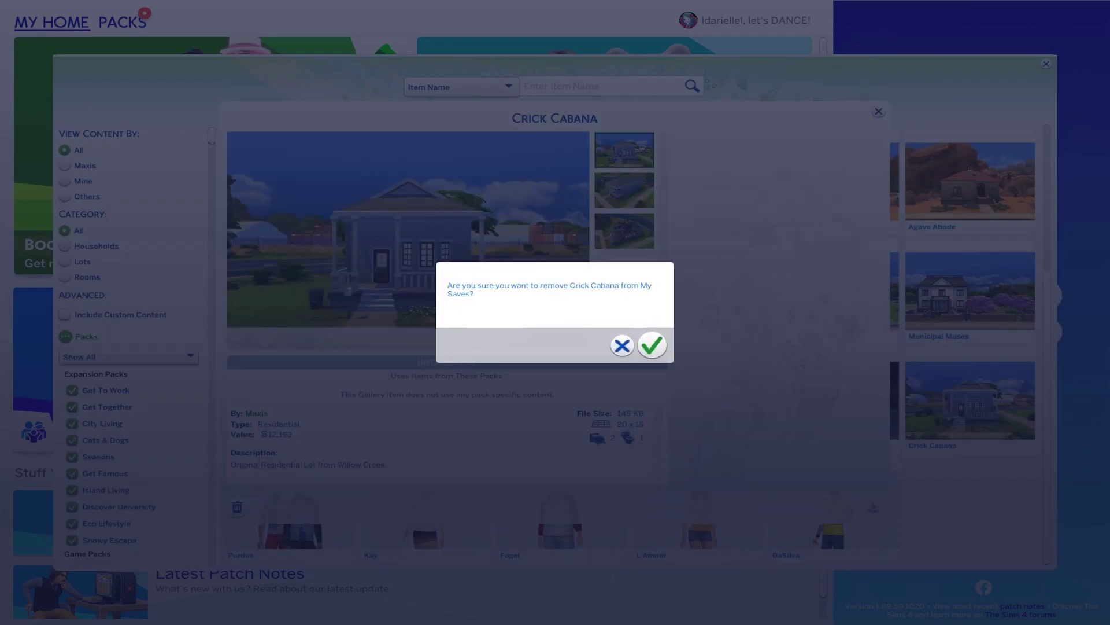
pyautogui.click(653, 344)
pyautogui.click(834, 399)
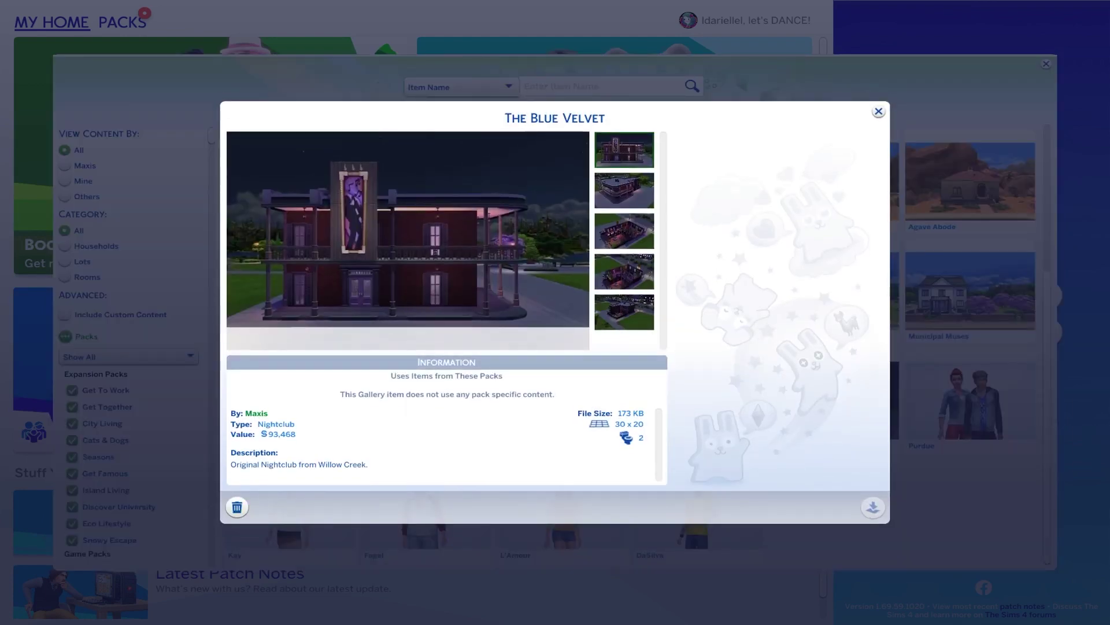
pyautogui.click(237, 507)
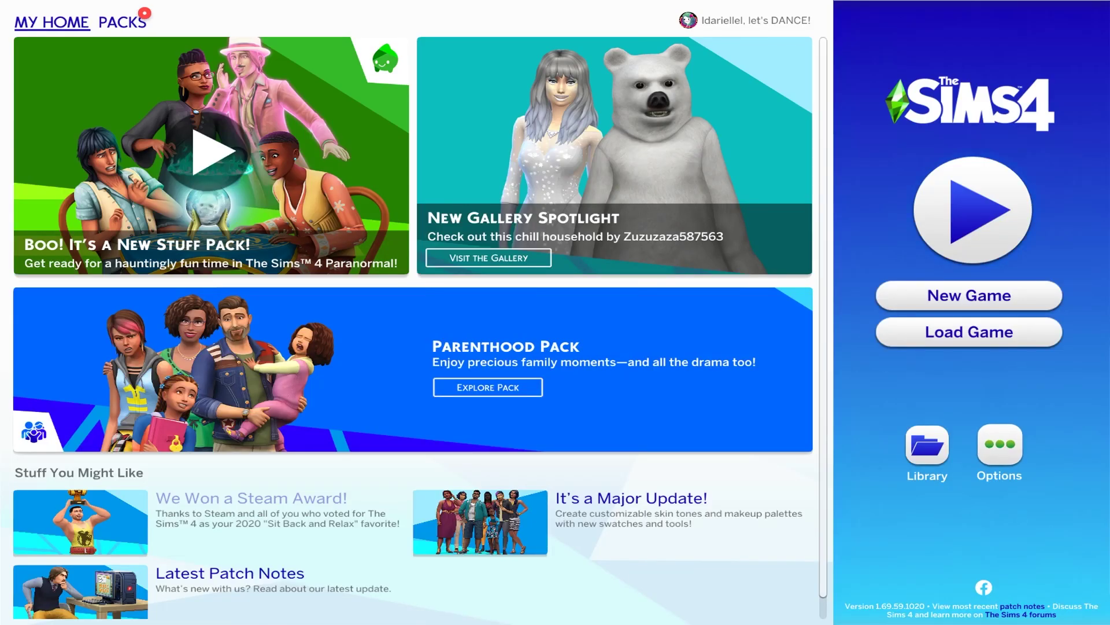
# - Turn off online features access and in-game surveys in the Other section of the game options
pyautogui.click(1000, 445)
pyautogui.click(555, 264)
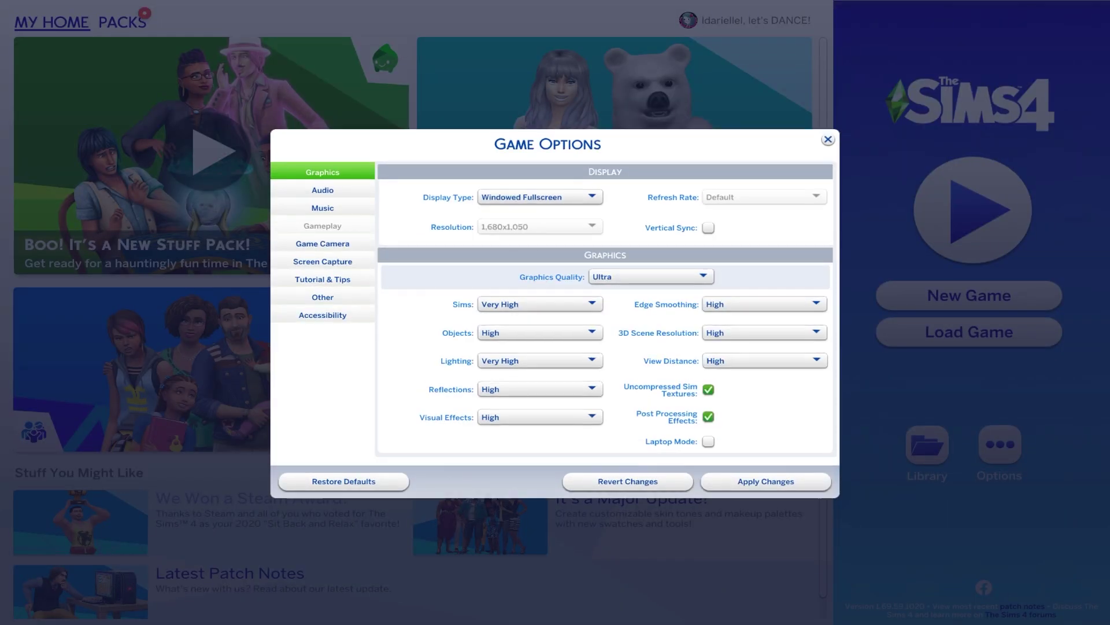
pyautogui.click(322, 297)
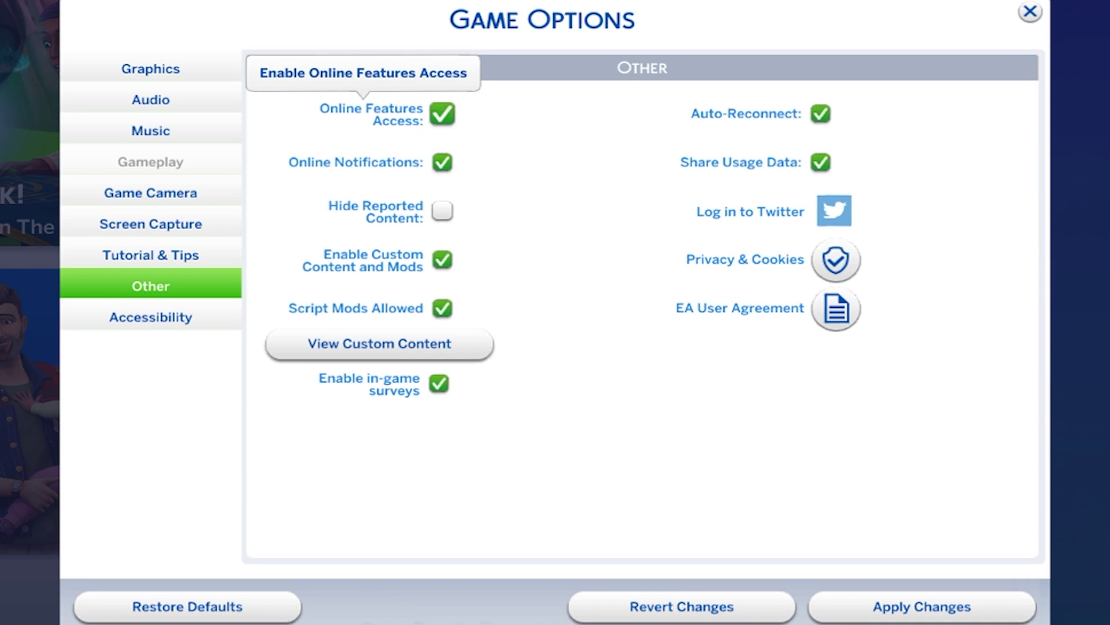
pyautogui.click(443, 114)
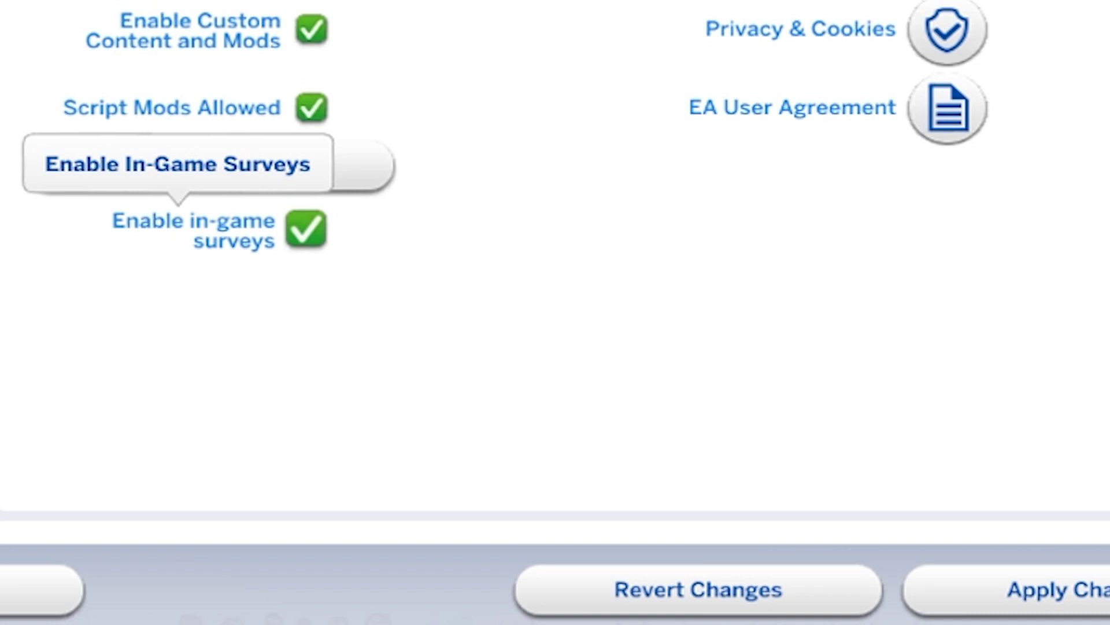
pyautogui.click(306, 229)
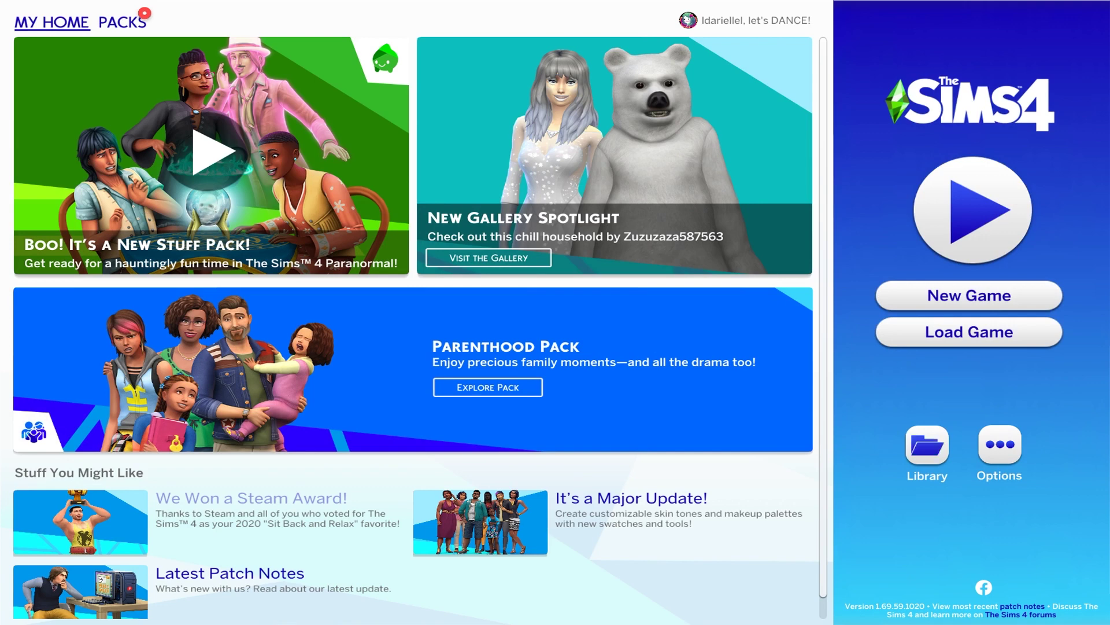
# - Re-enable online features access in the Other game options, apply the change and go online
pyautogui.press('Escape')
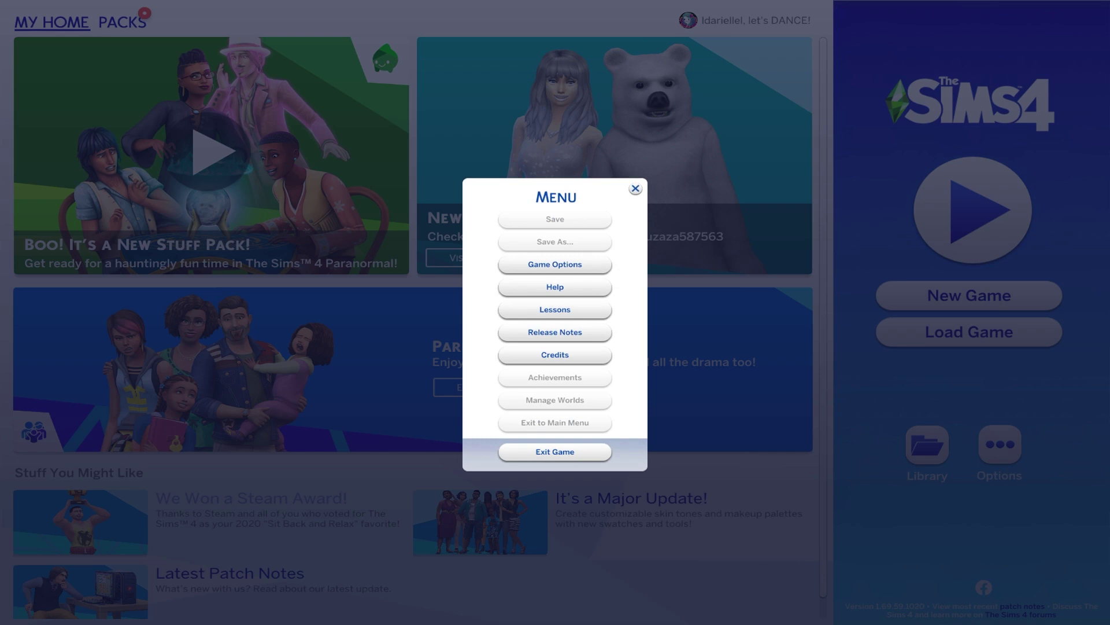
pyautogui.click(555, 264)
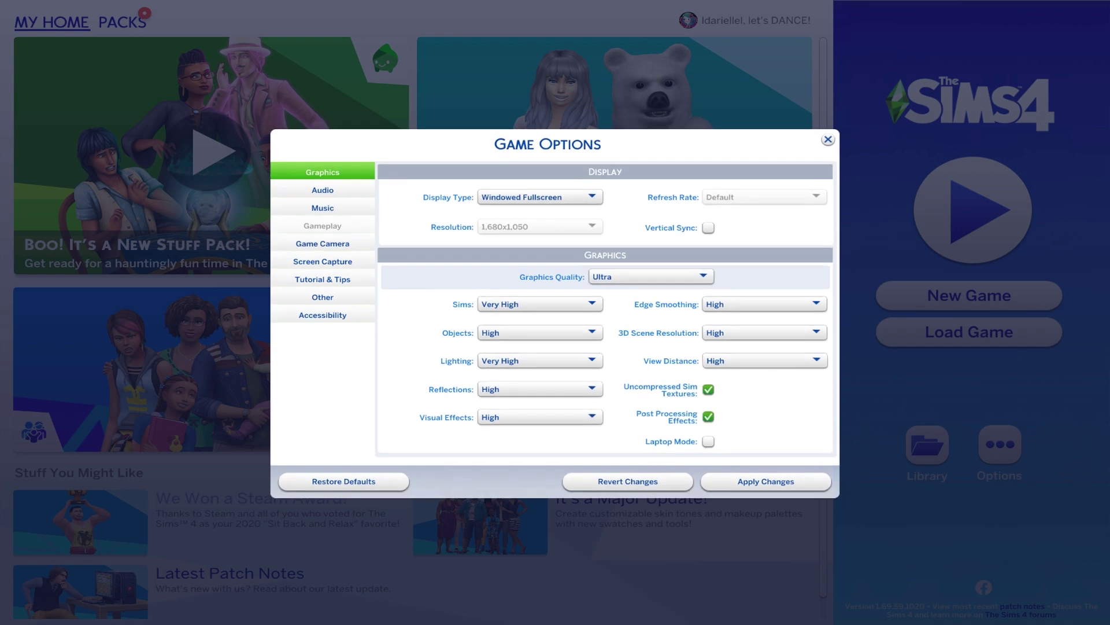
pyautogui.click(322, 296)
pyautogui.click(490, 198)
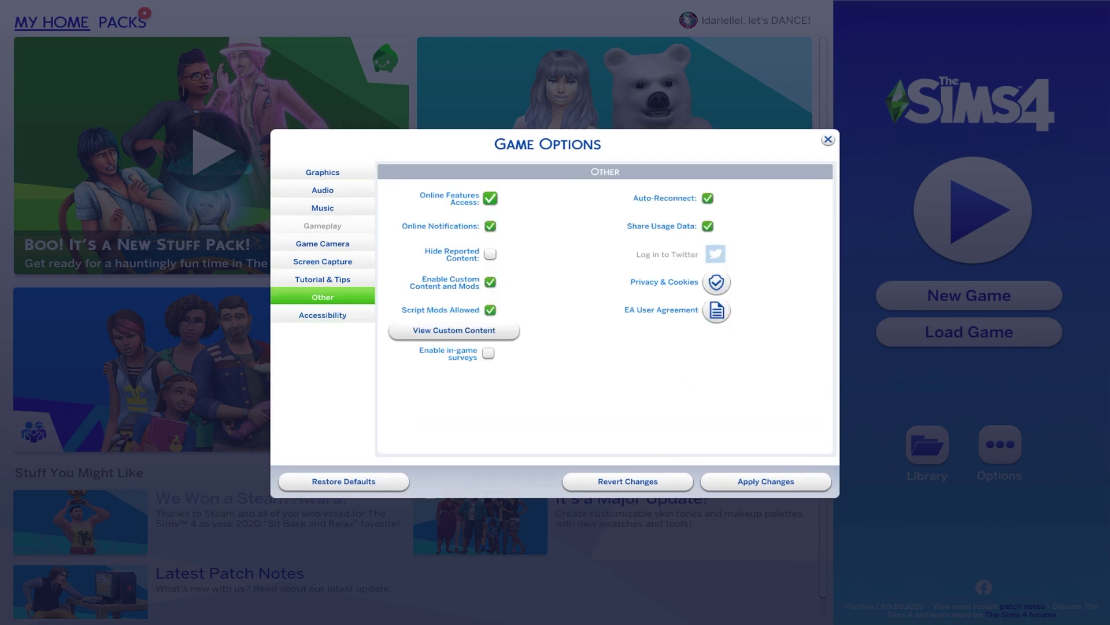
pyautogui.click(767, 481)
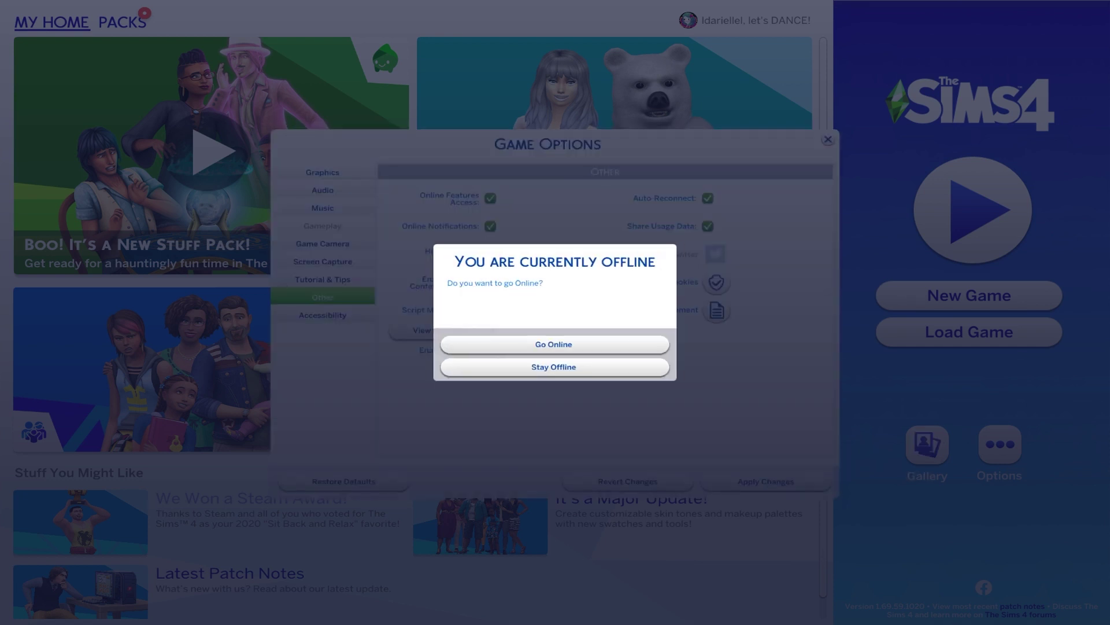
pyautogui.click(555, 340)
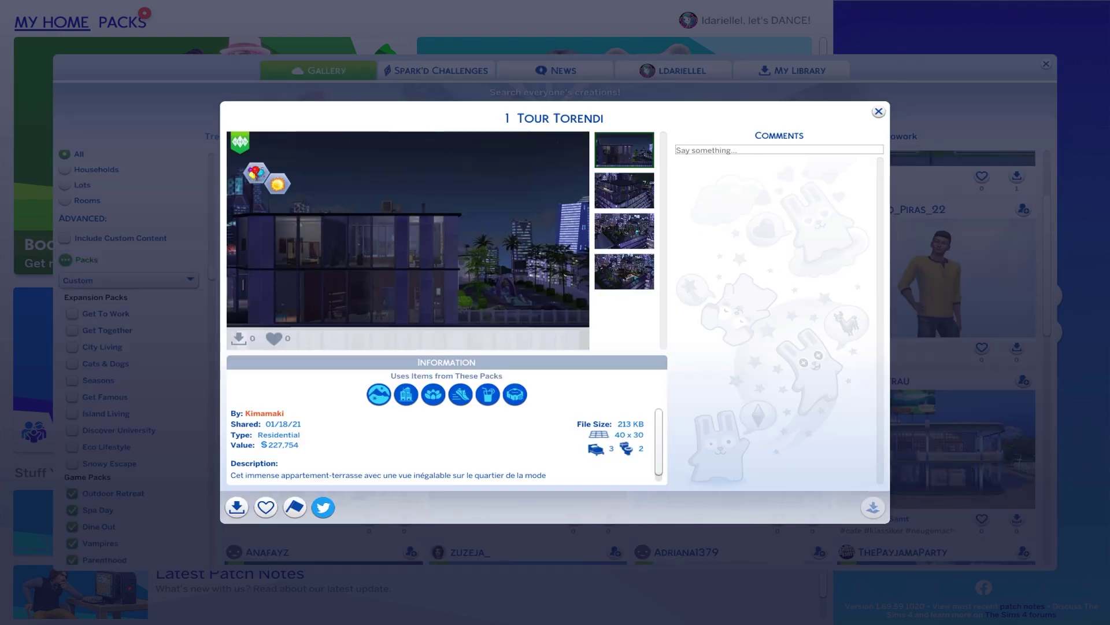
# - Download the 1 Tour Torendi lot from the Gallery and apply the settings in the Other game options
pyautogui.click(237, 507)
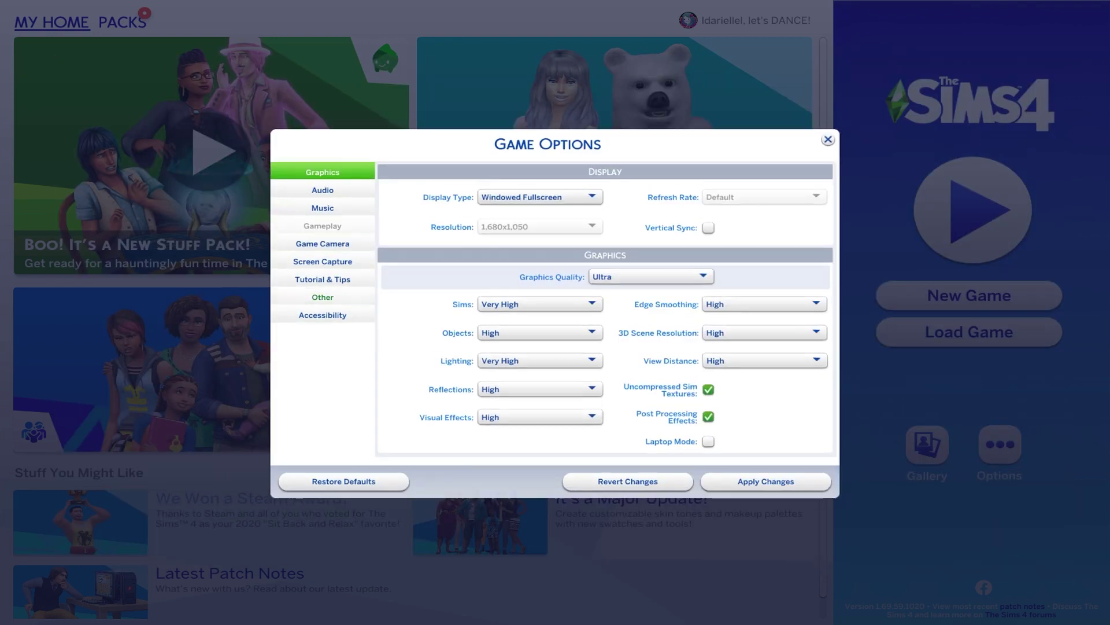
pyautogui.click(323, 296)
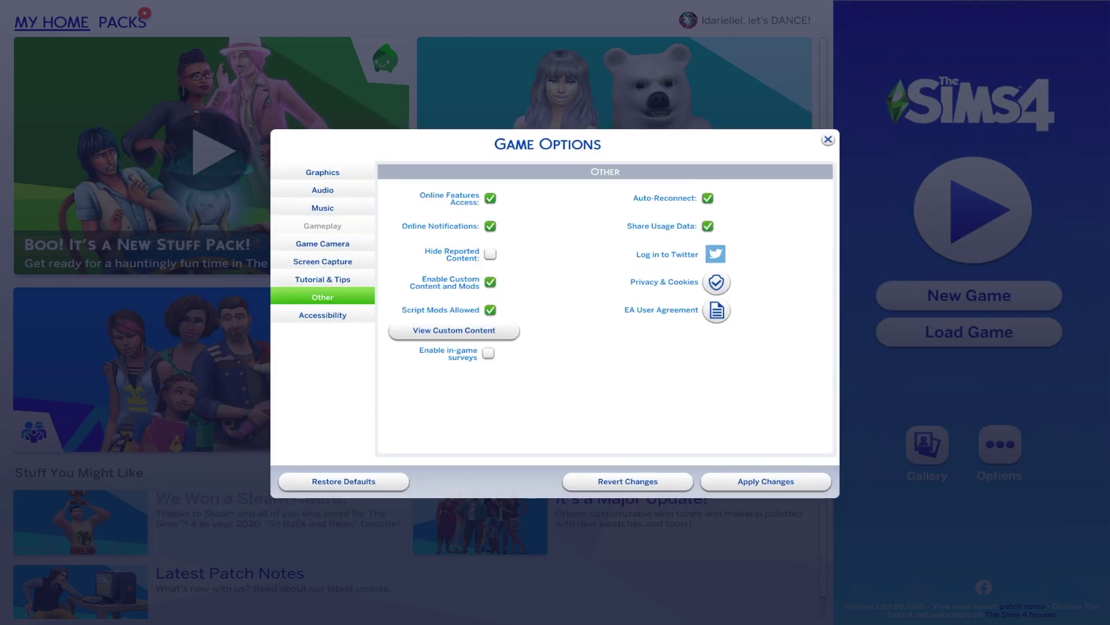
pyautogui.click(765, 481)
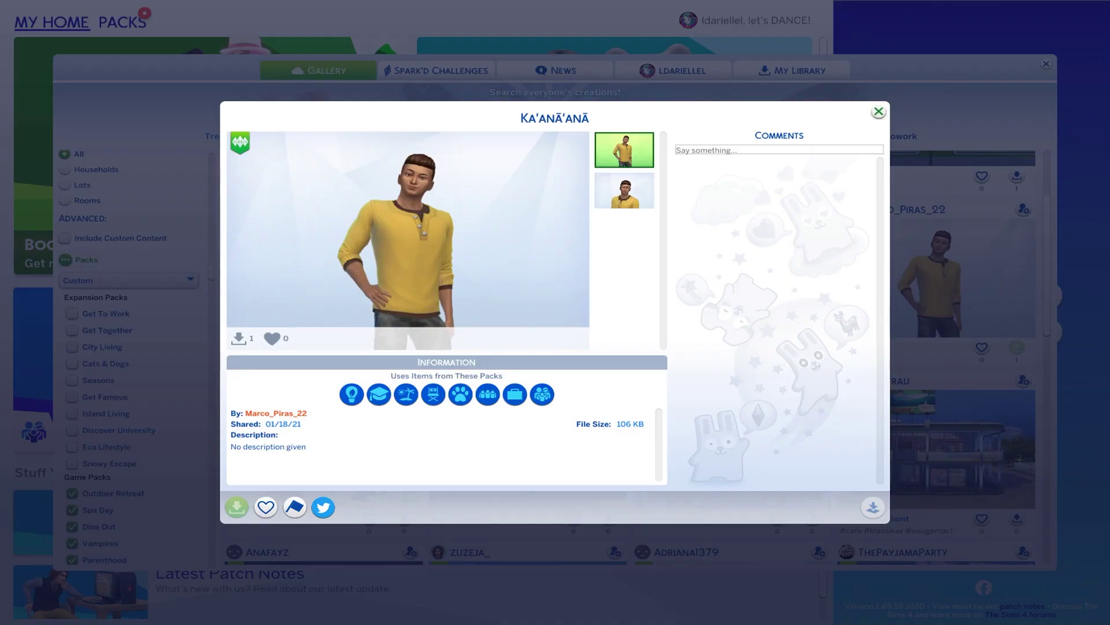
# - Download the Zum Blauen Samt café lot from the Gallery and close the Gallery
pyautogui.press('Escape')
pyautogui.scroll(-2, 642, 323)
pyautogui.click(963, 324)
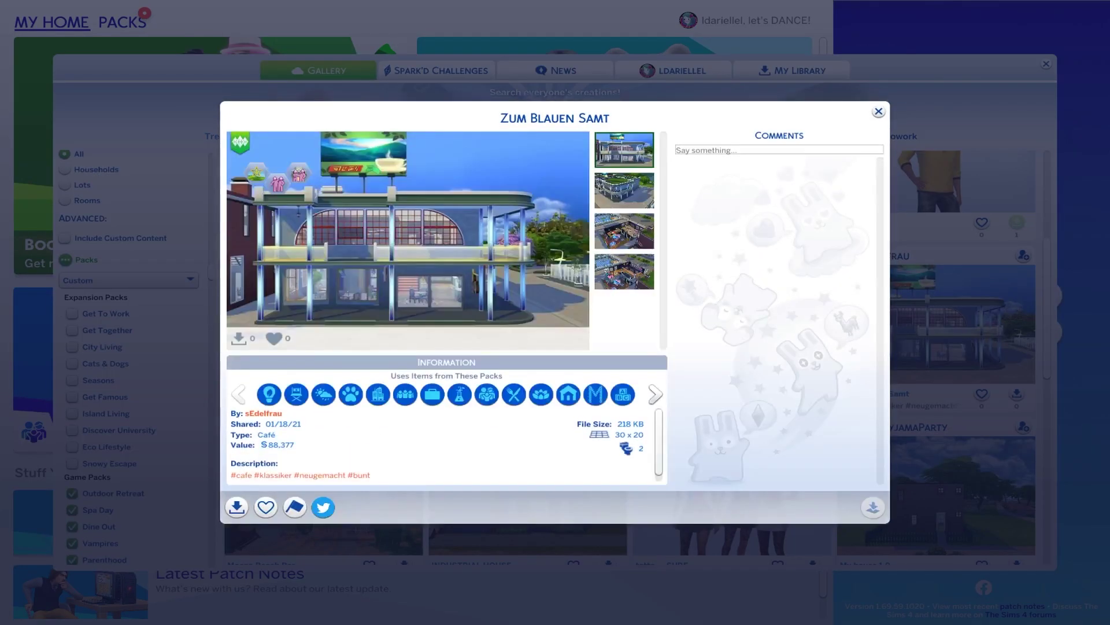
pyautogui.click(236, 507)
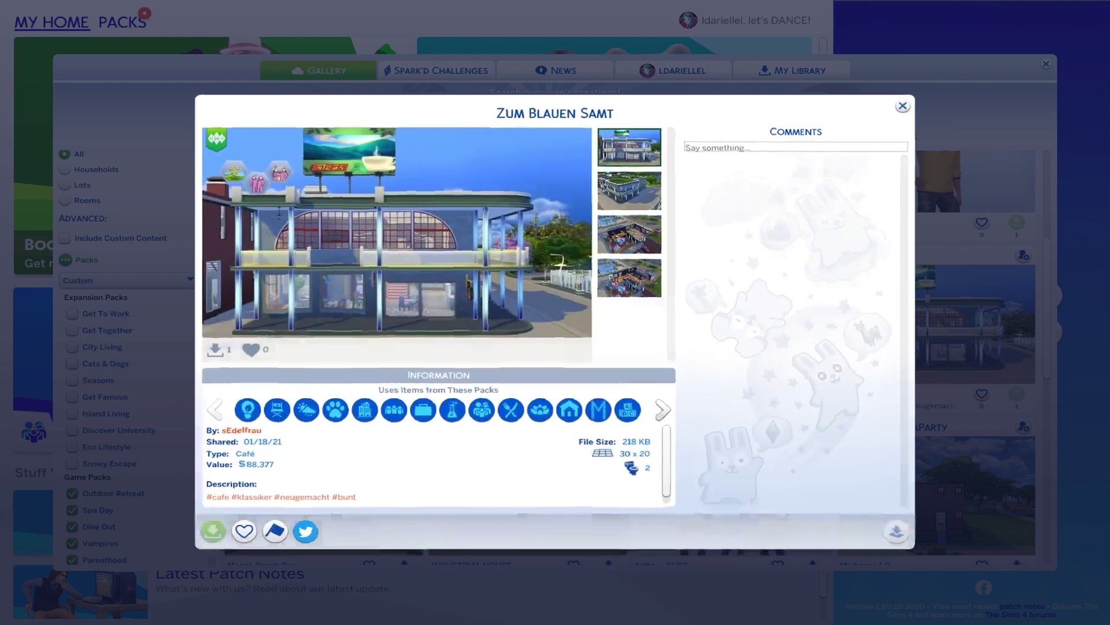
pyautogui.press('Escape')
pyautogui.press('Escape')
# - Open the Other section of the game options
pyautogui.click(1000, 444)
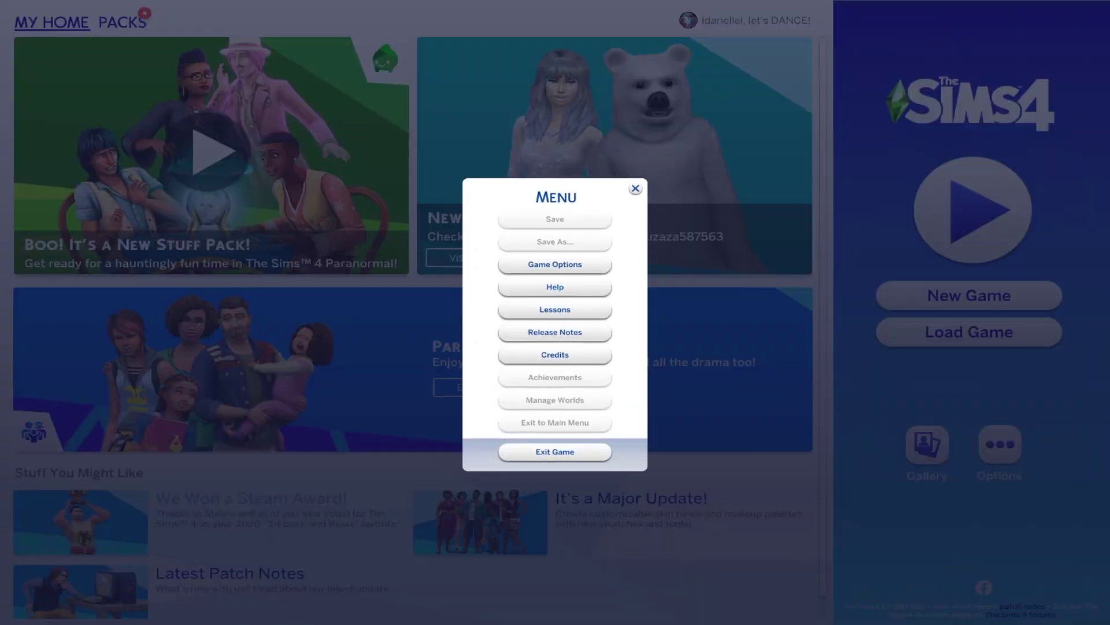
pyautogui.click(548, 328)
pyautogui.click(322, 297)
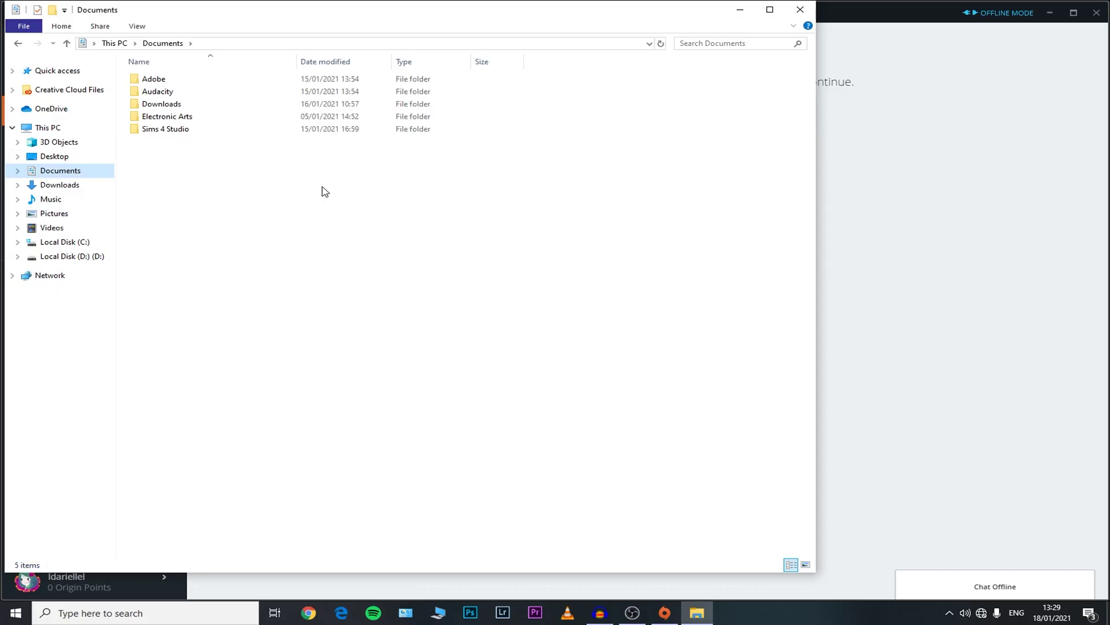
# - Delete localthumbcache.package from the Documents > Electronic Arts > The Sims 4 folder
pyautogui.doubleClick(204, 118)
pyautogui.doubleClick(185, 81)
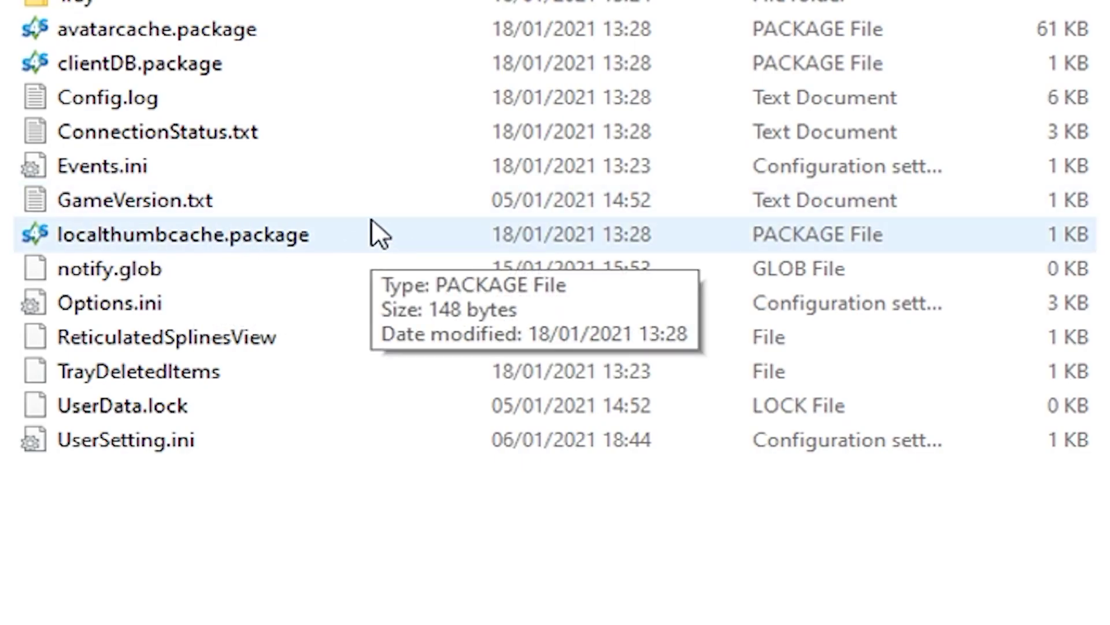
pyautogui.rightClick(319, 237)
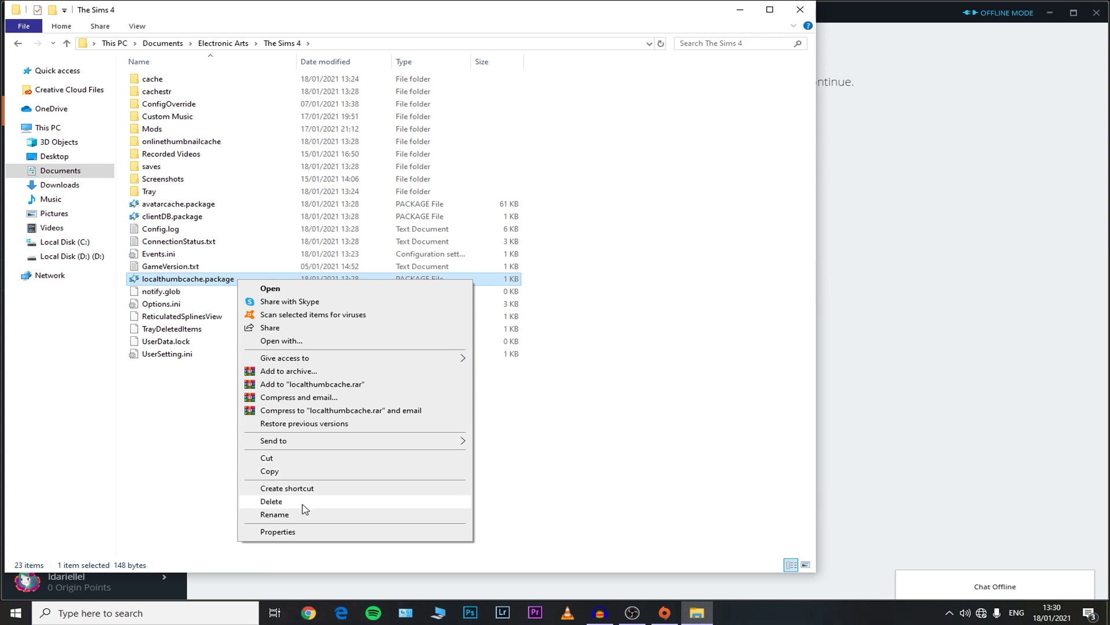
pyautogui.click(303, 505)
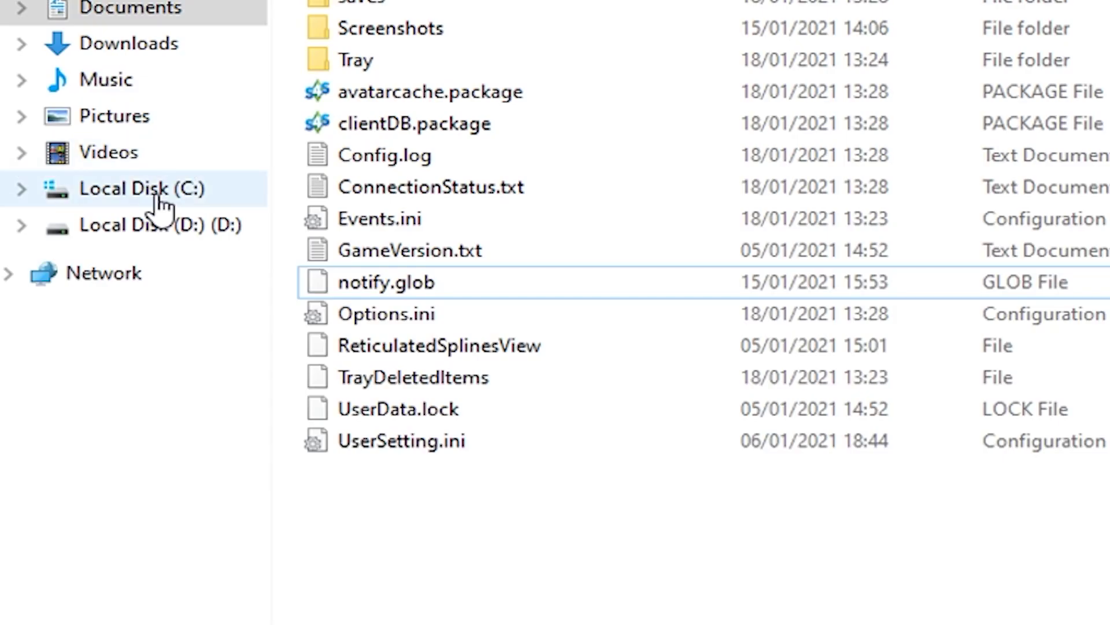
# - Open the Origin folder inside ProgramData on Local Disk (C:)
pyautogui.click(73, 244)
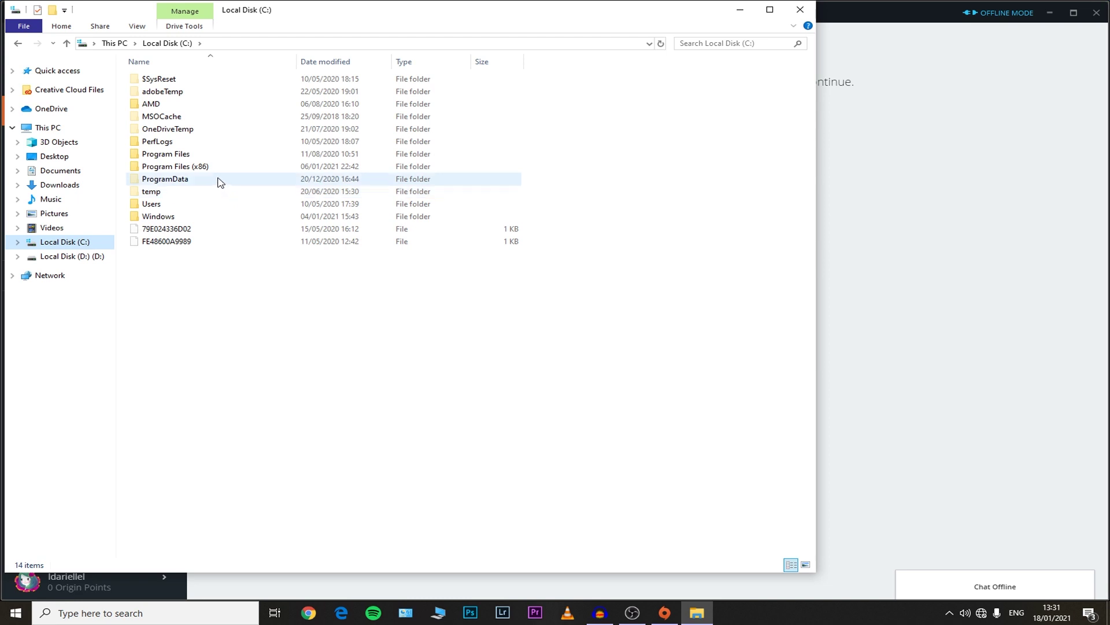
pyautogui.click(218, 178)
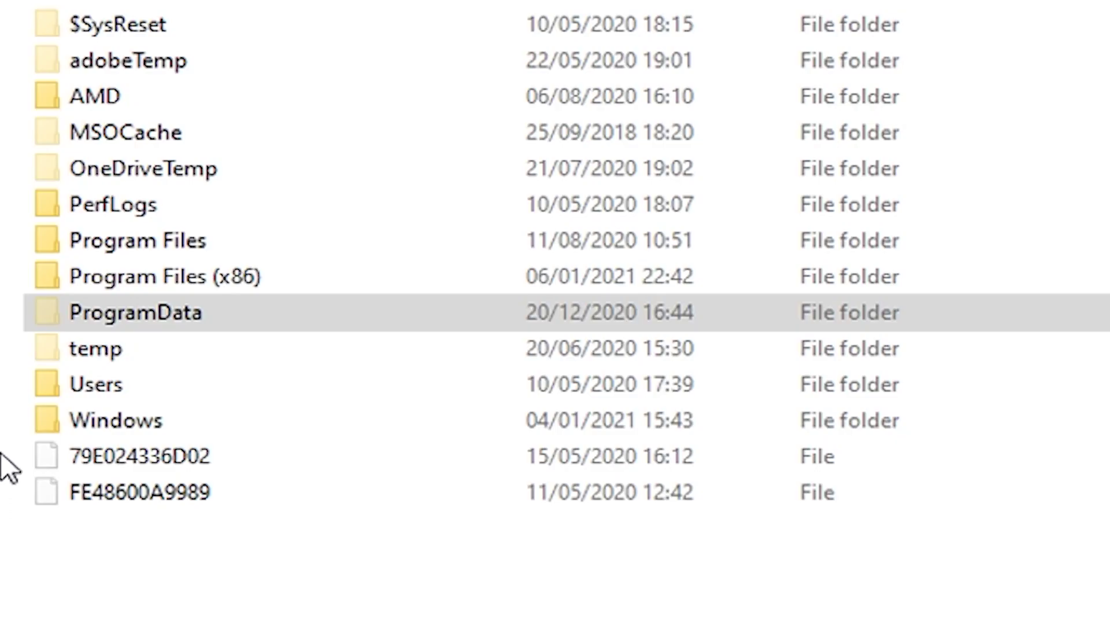
pyautogui.doubleClick(324, 321)
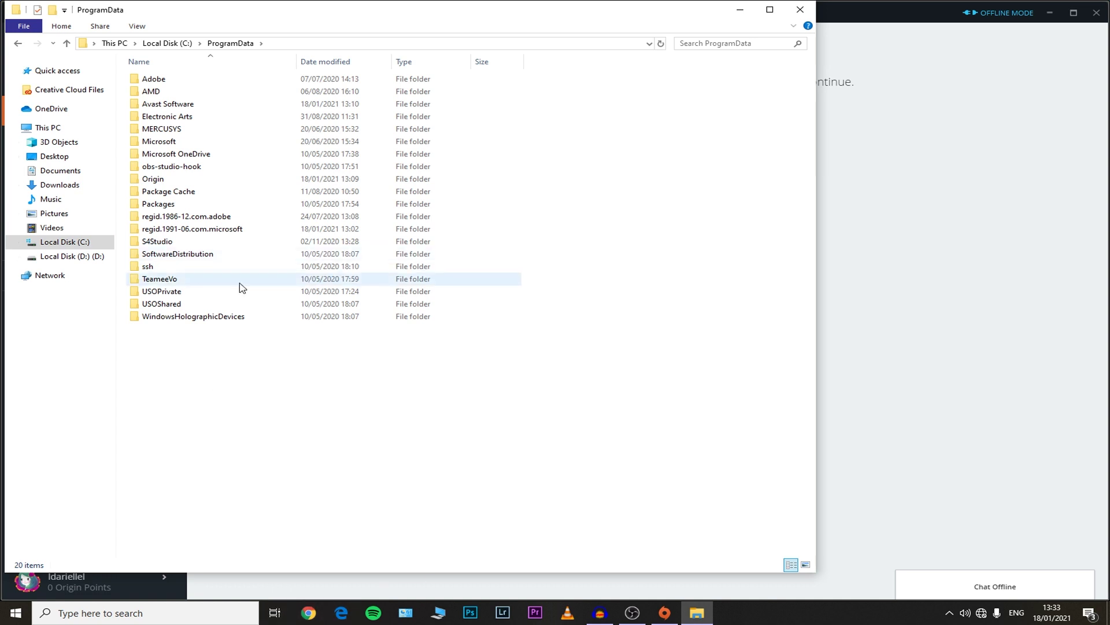
pyautogui.doubleClick(184, 179)
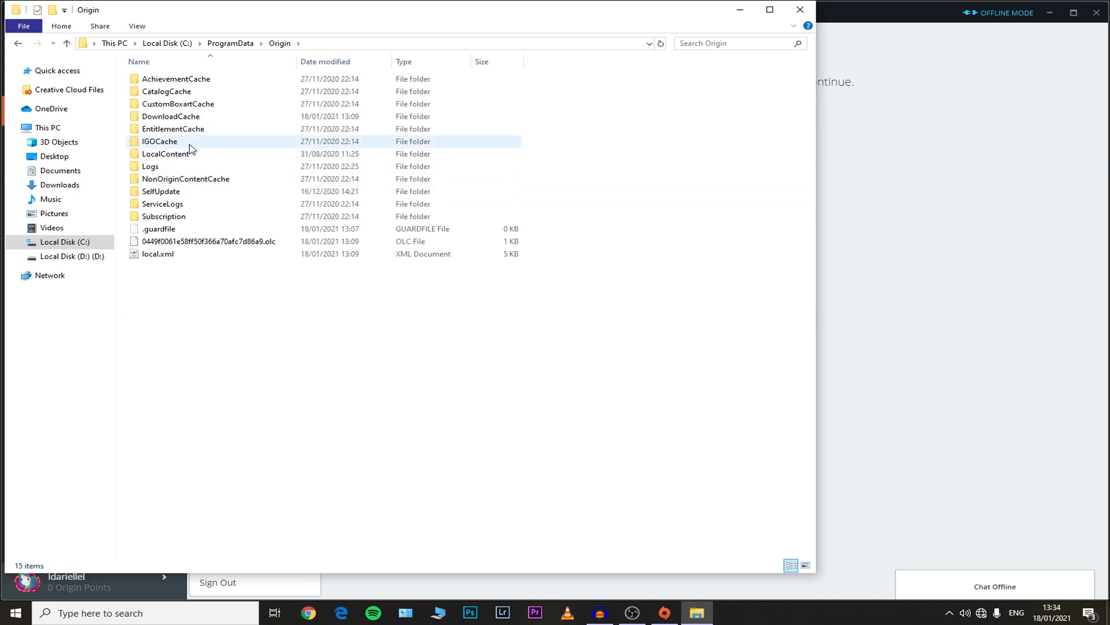
pyautogui.click(207, 81)
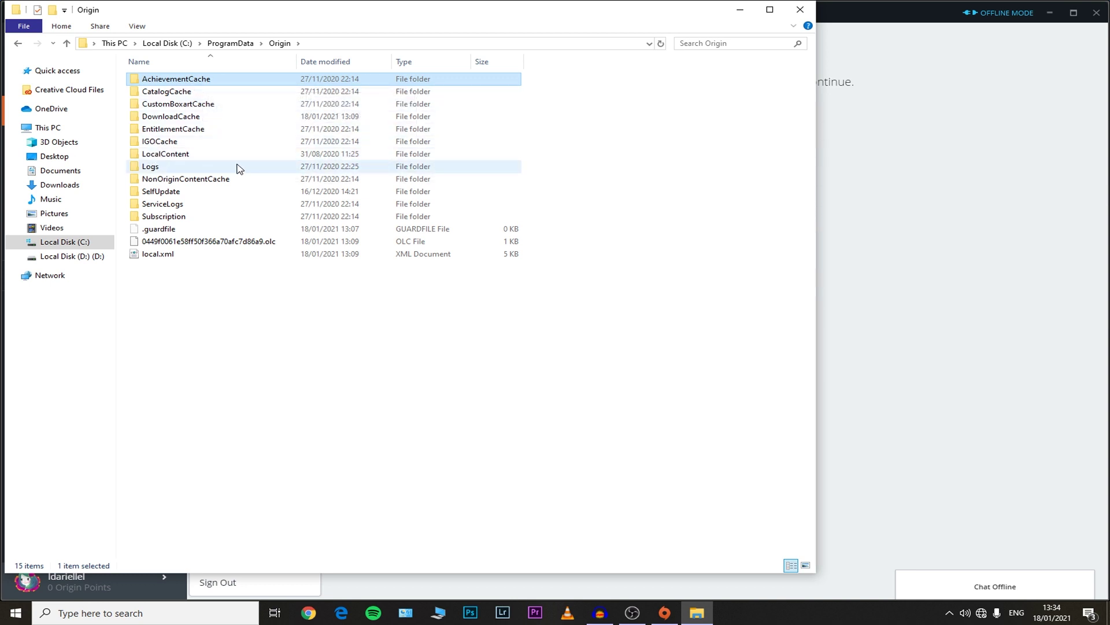
pyautogui.click(215, 153)
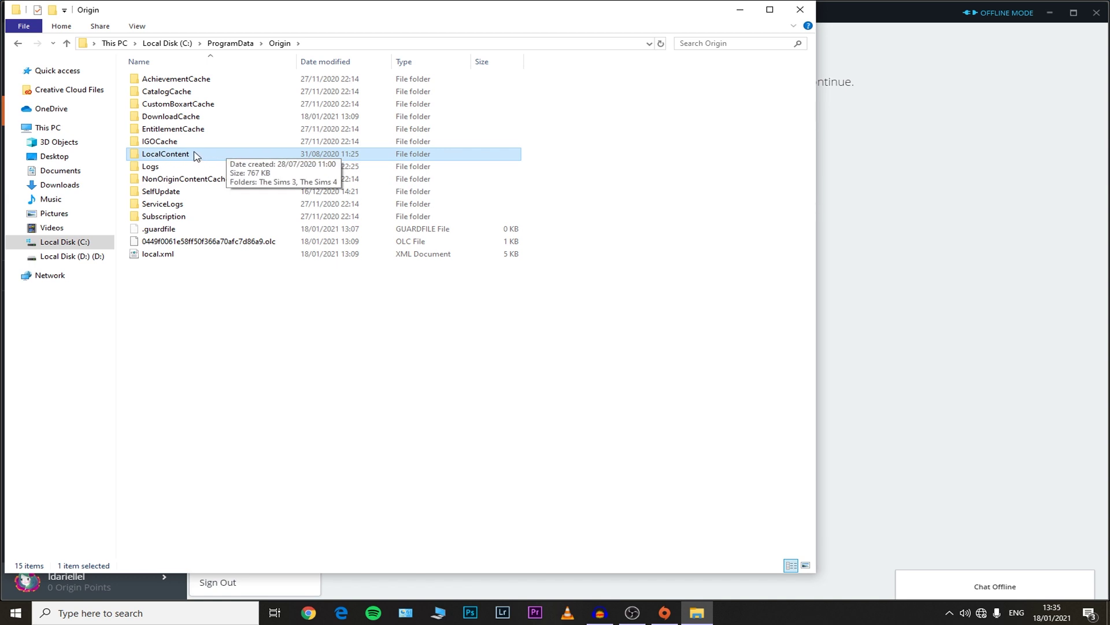
# - Delete the folders AchievementCache through IGOCache in the Origin folder, granting administrator permission and retrying for CustomBoxartCache
pyautogui.moveTo(119, 149); pyautogui.dragTo(202, 75)
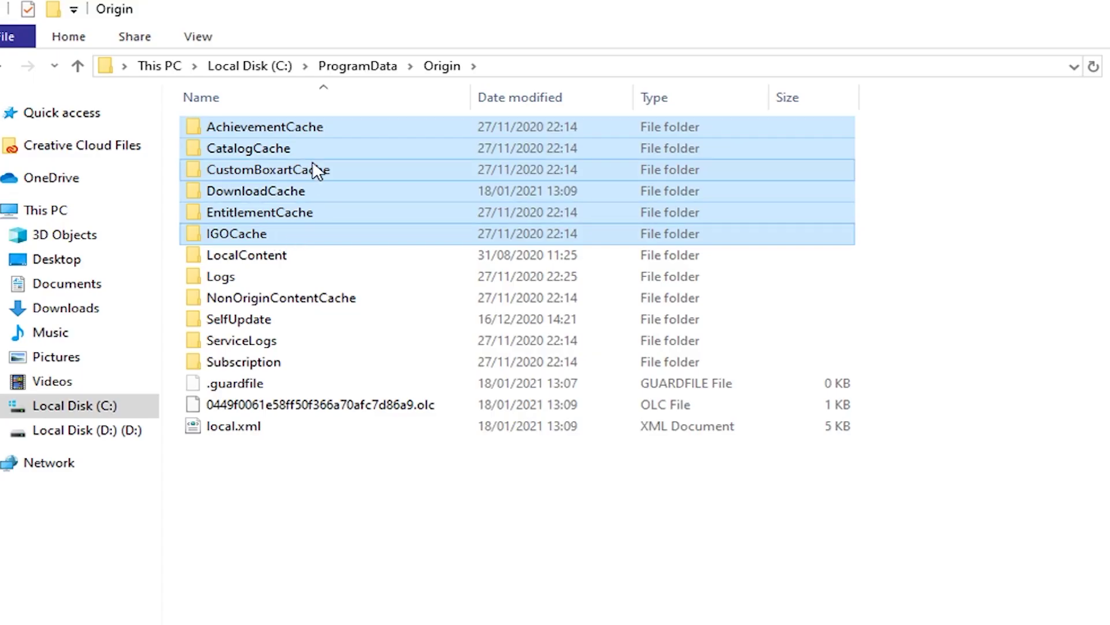
pyautogui.rightClick(313, 169)
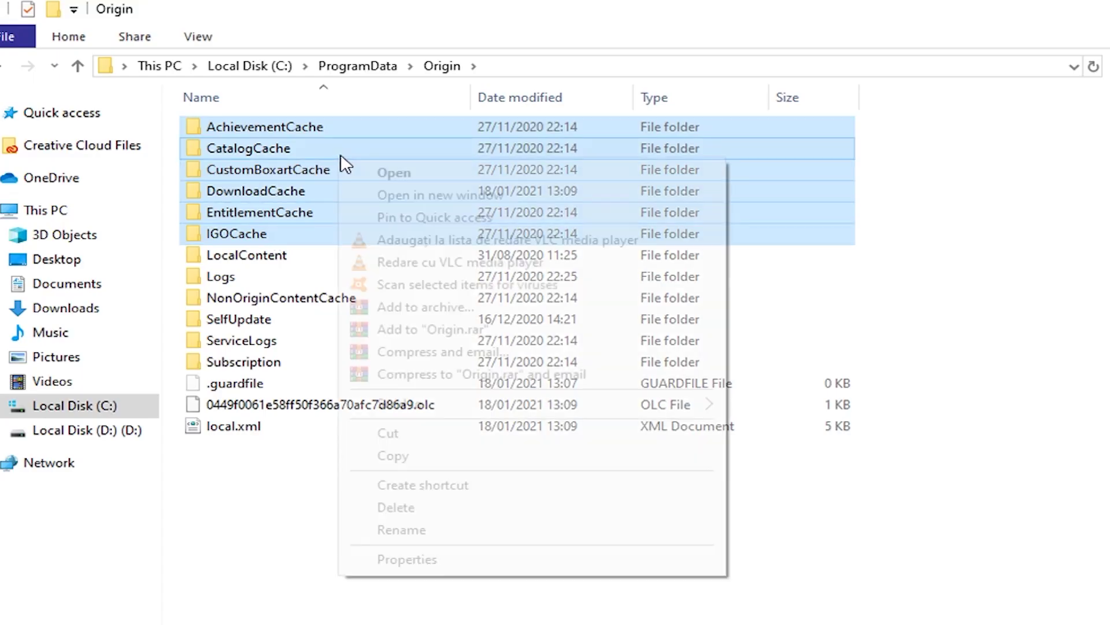
pyautogui.click(535, 506)
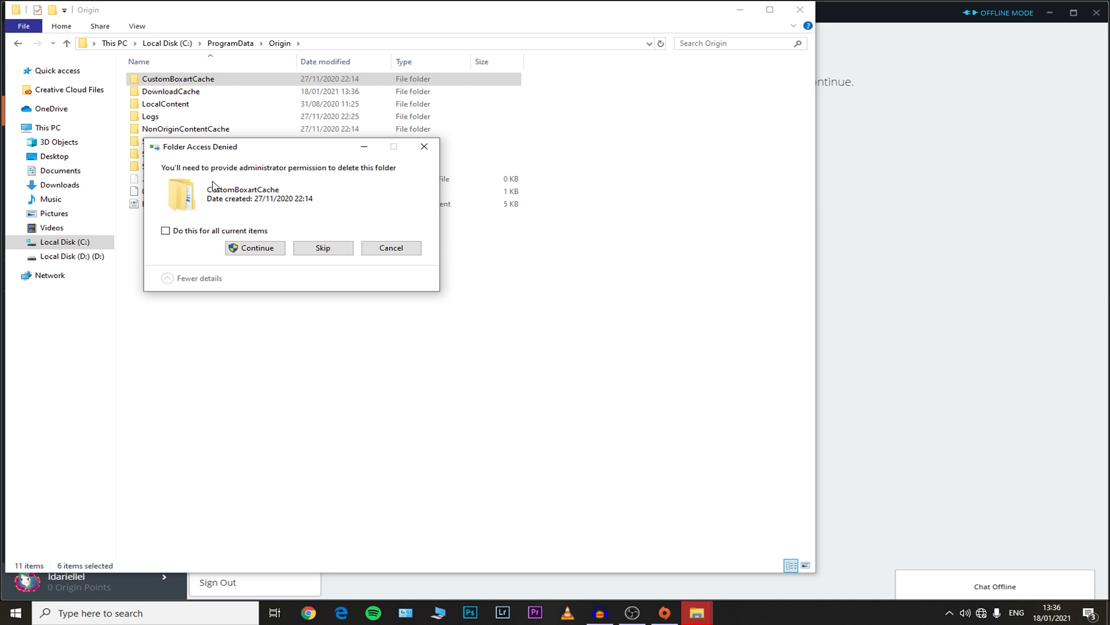
pyautogui.click(248, 248)
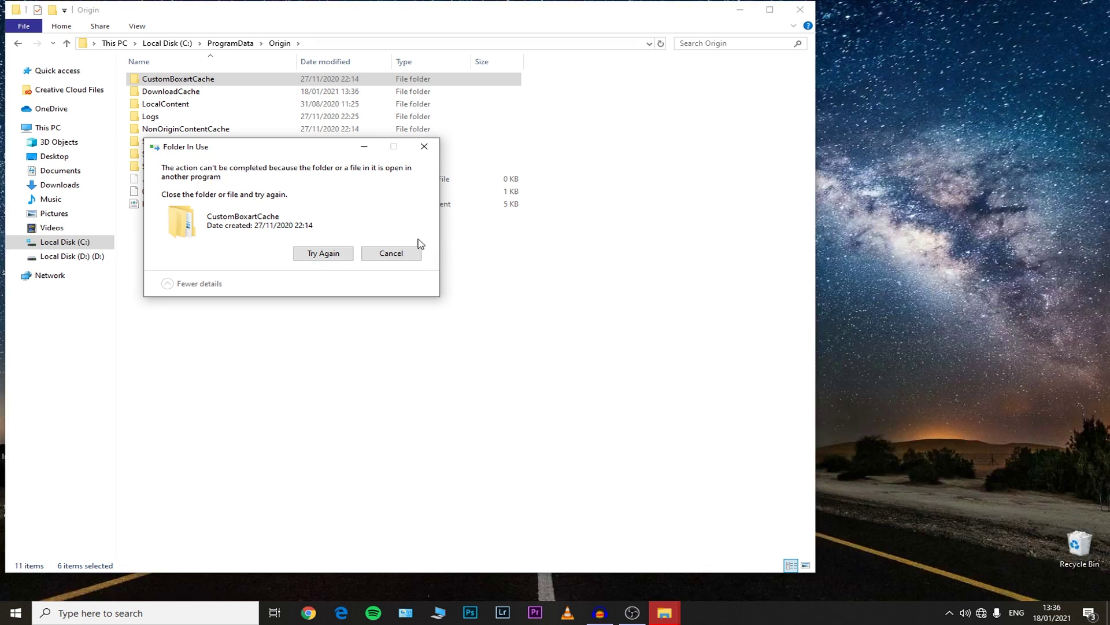
pyautogui.click(321, 254)
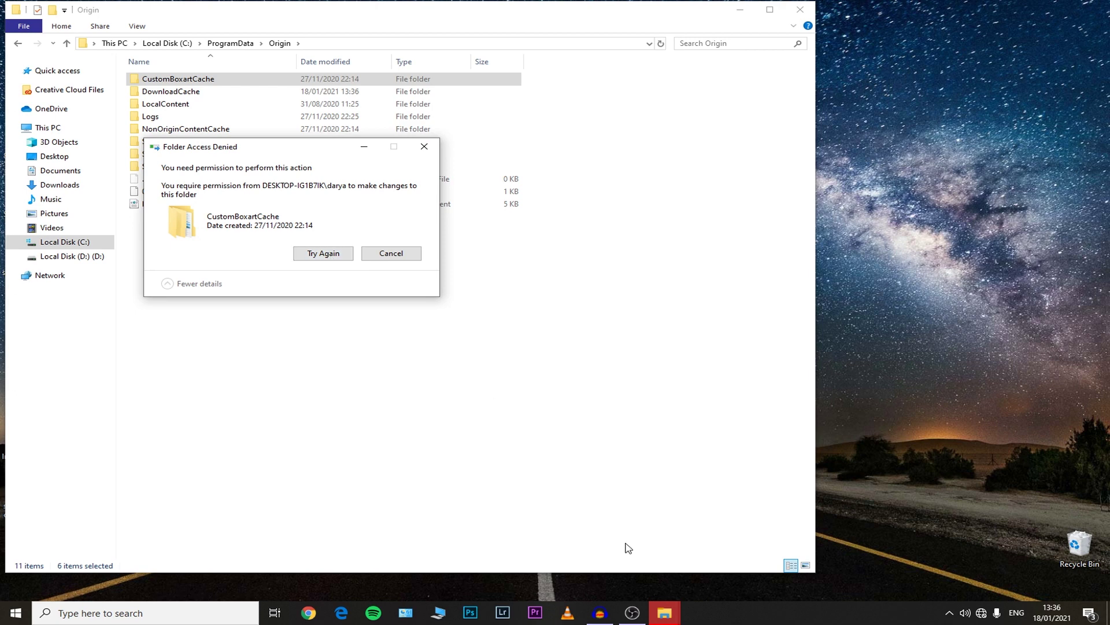
pyautogui.click(334, 258)
pyautogui.click(334, 258)
# - Try to delete the DownloadCache folder on its own, and leave the Origin folder
pyautogui.rightClick(210, 96)
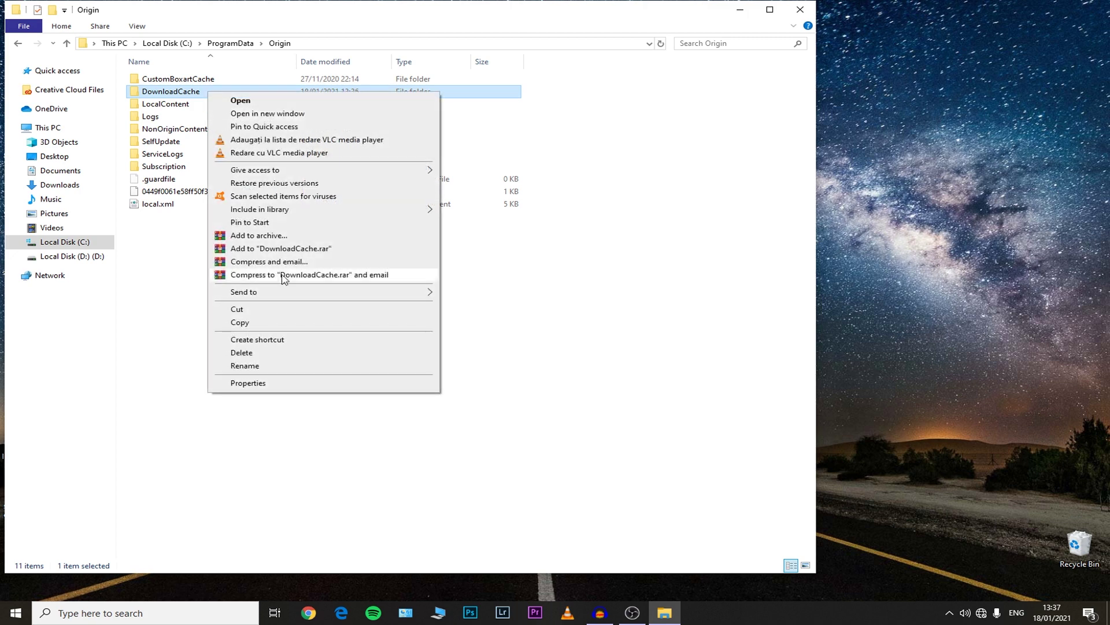
pyautogui.click(250, 352)
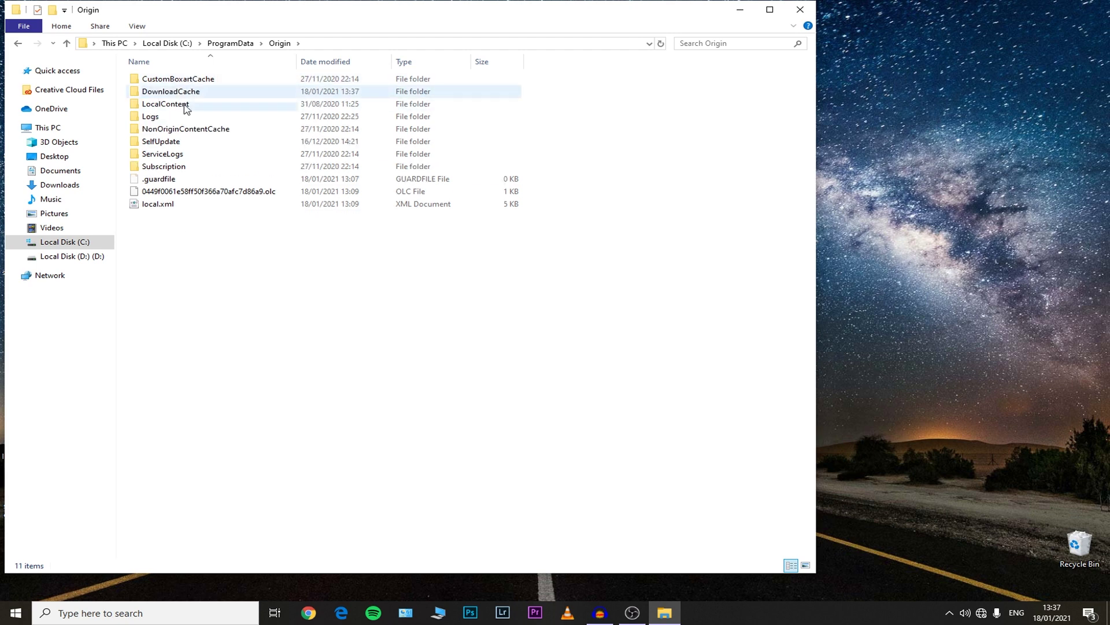
pyautogui.rightClick(191, 96)
pyautogui.click(202, 100)
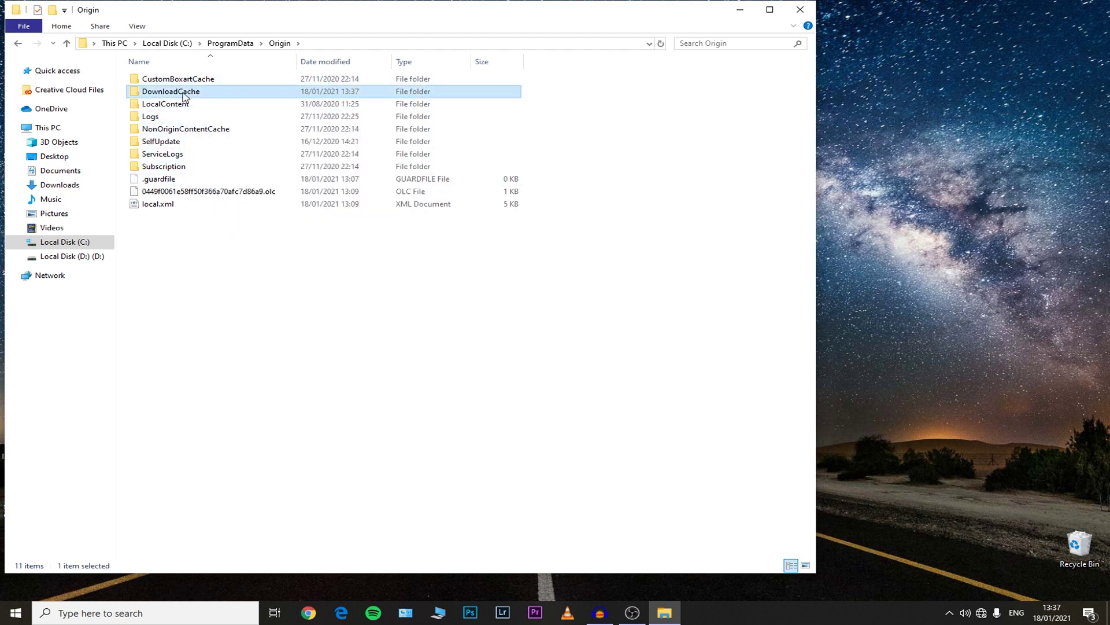
pyautogui.click(18, 44)
# - Switch back to The Sims 4 and dismiss the Mods list
pyautogui.click(338, 267)
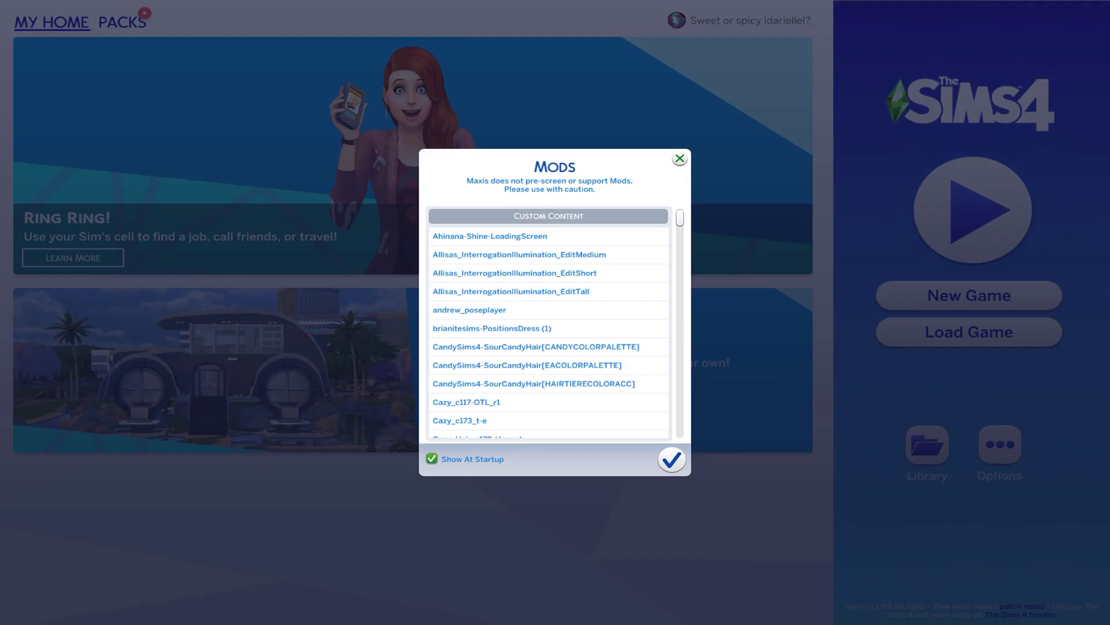
pyautogui.click(680, 159)
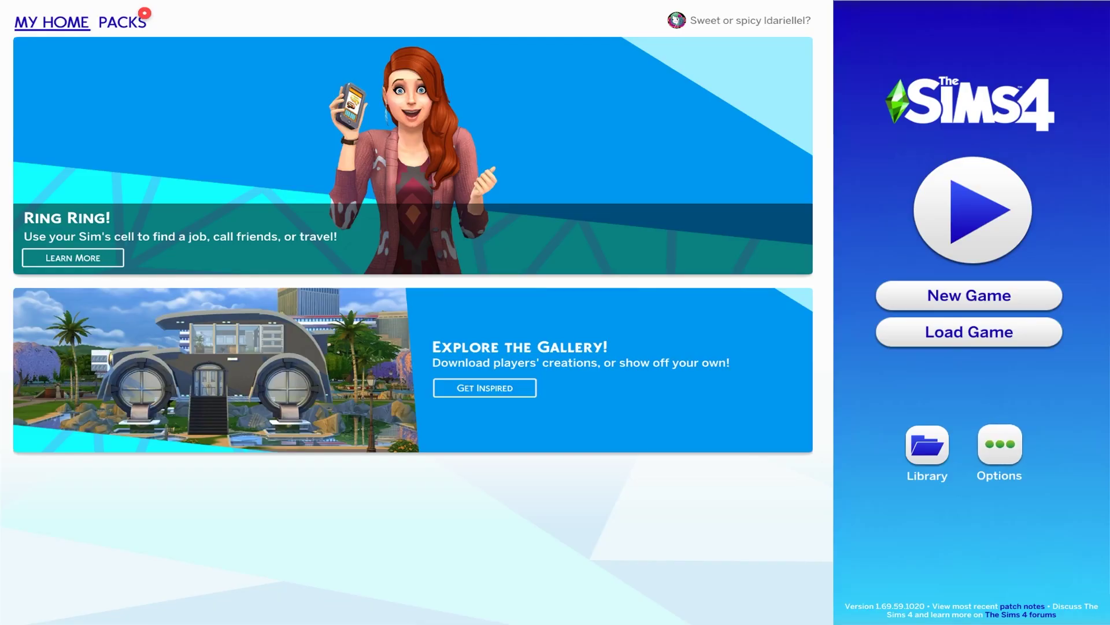
# - Open the Game Options from the main menu and review the Graphics and Other settings
pyautogui.click(1000, 445)
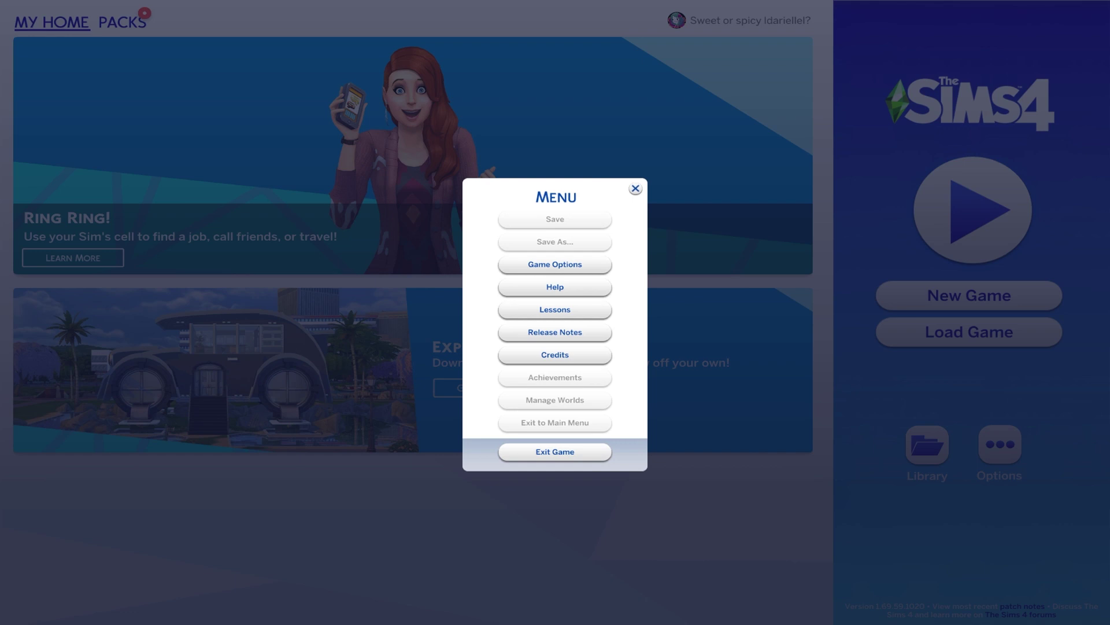
pyautogui.click(555, 263)
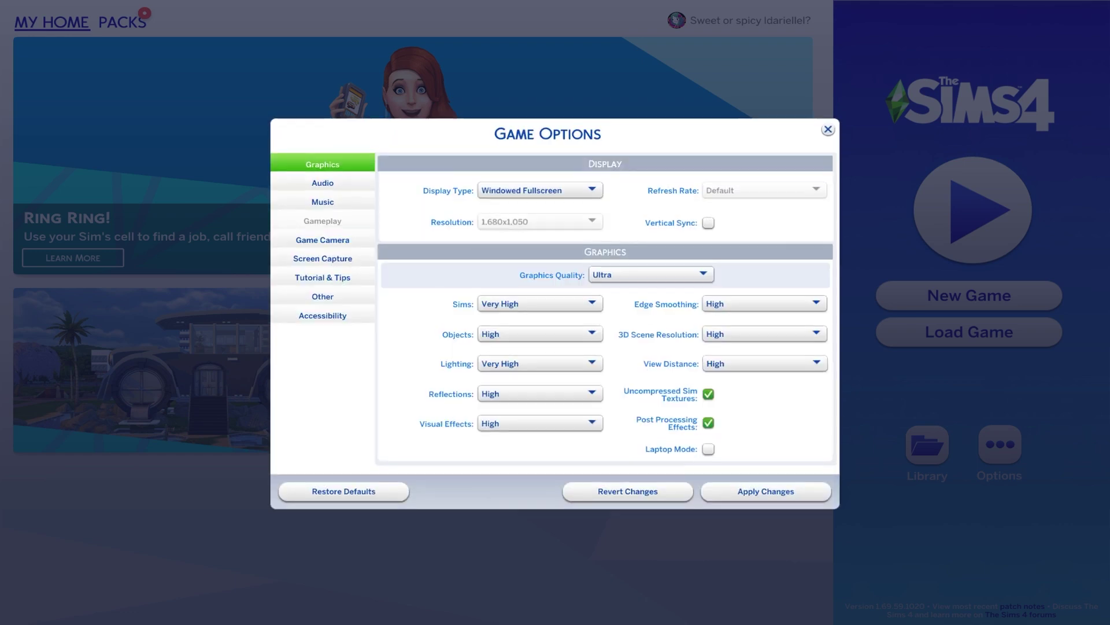
pyautogui.click(322, 297)
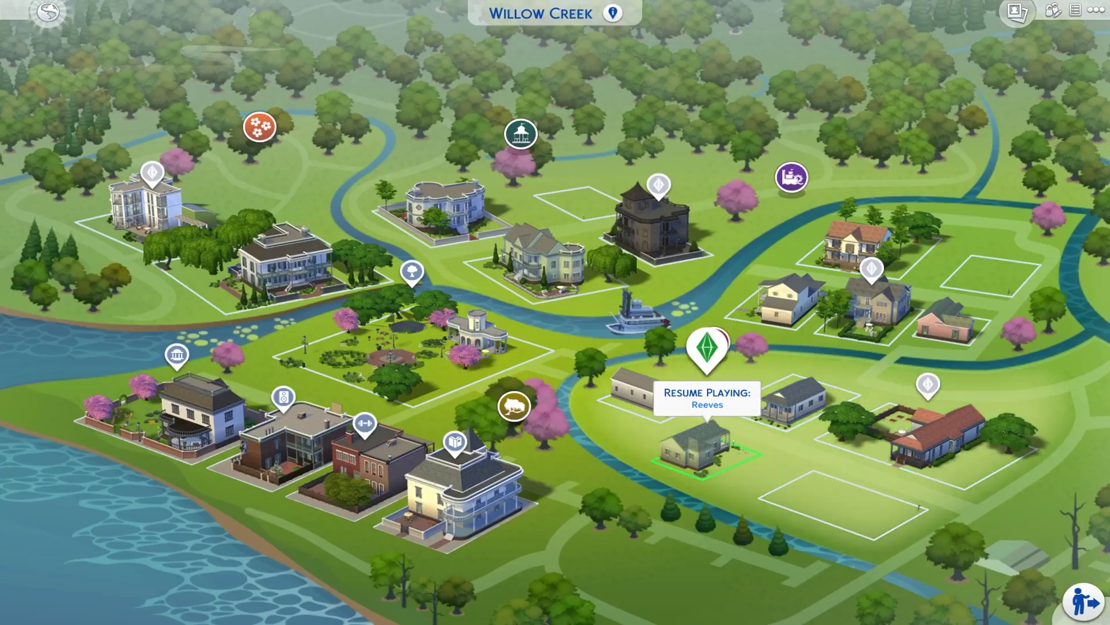
# - Resume playing the saved household from its Willow Creek lot and look around the house in live mode
pyautogui.click(703, 448)
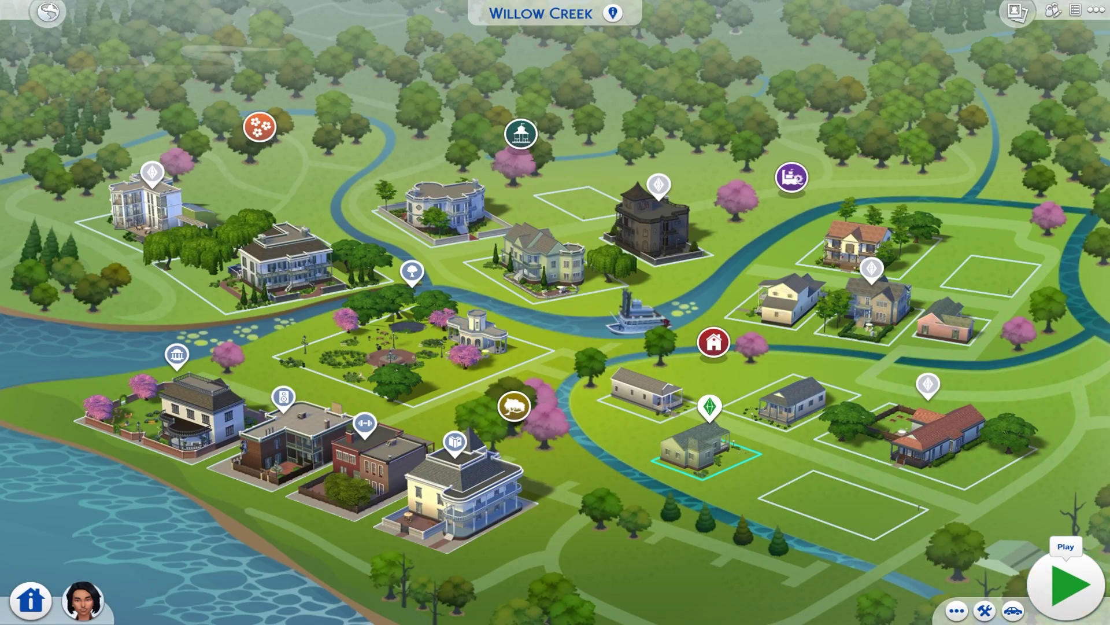
pyautogui.moveTo(925, 451)
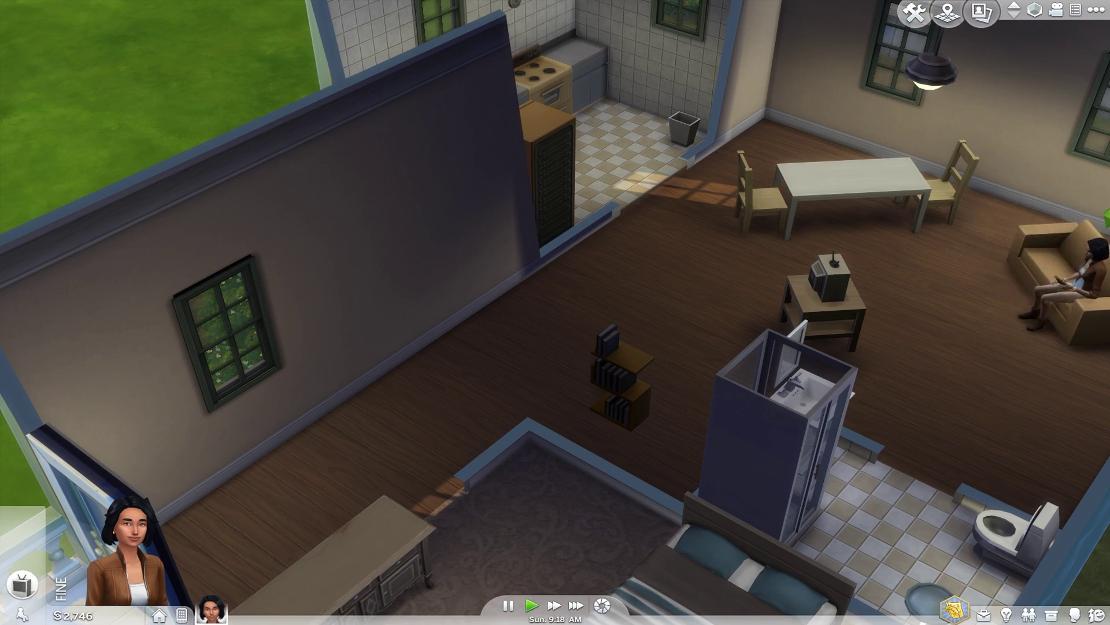
pyautogui.press('d')
pyautogui.scroll(2, 555, 312)
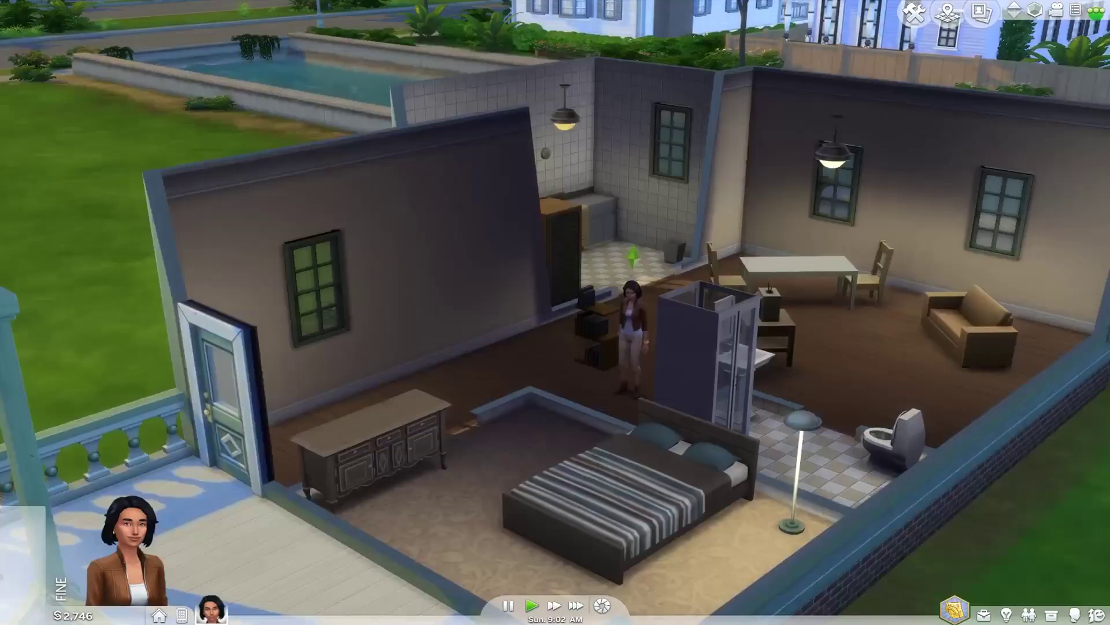
# - Review the graphics settings in the Game Options during live play, and return to the game
pyautogui.press('Escape')
pyautogui.click(555, 265)
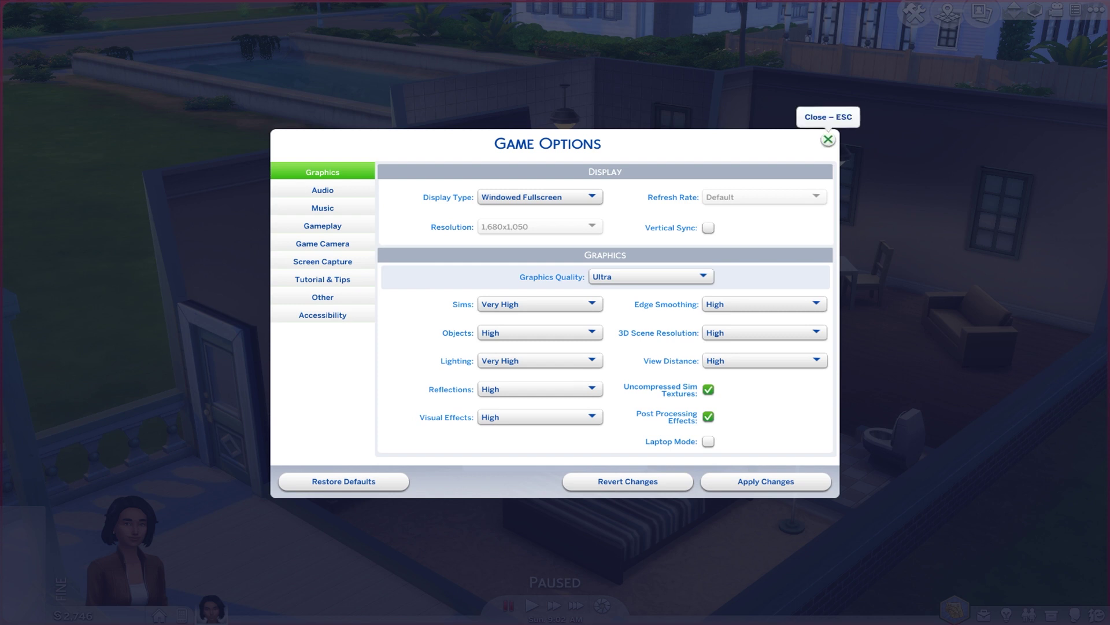
pyautogui.click(828, 139)
pyautogui.scroll(5, 704, 311)
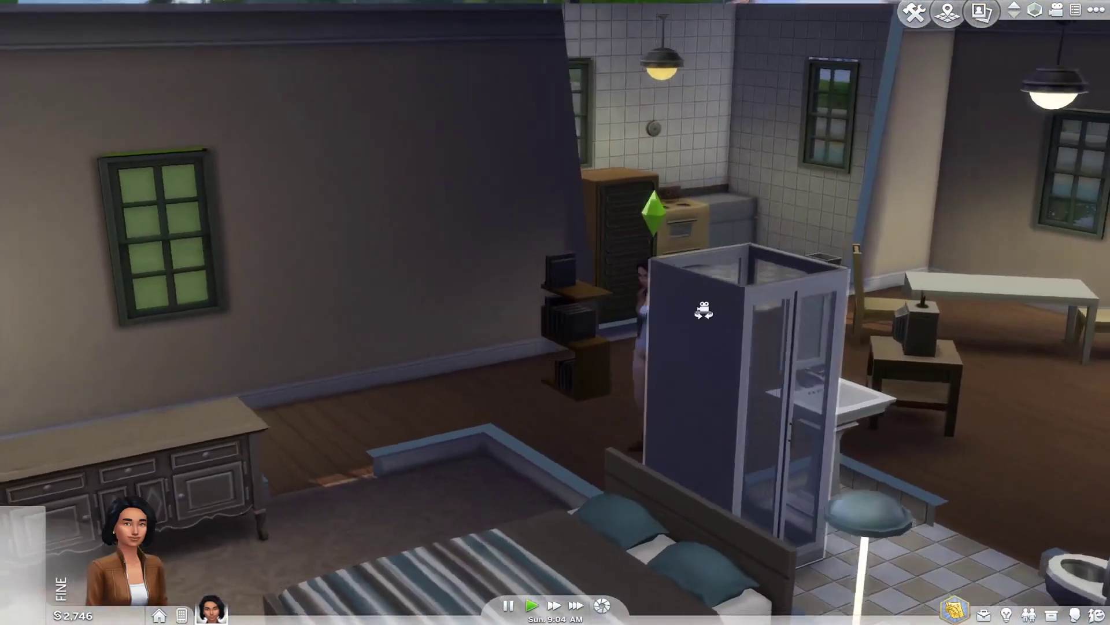
pyautogui.scroll(-5, 704, 310)
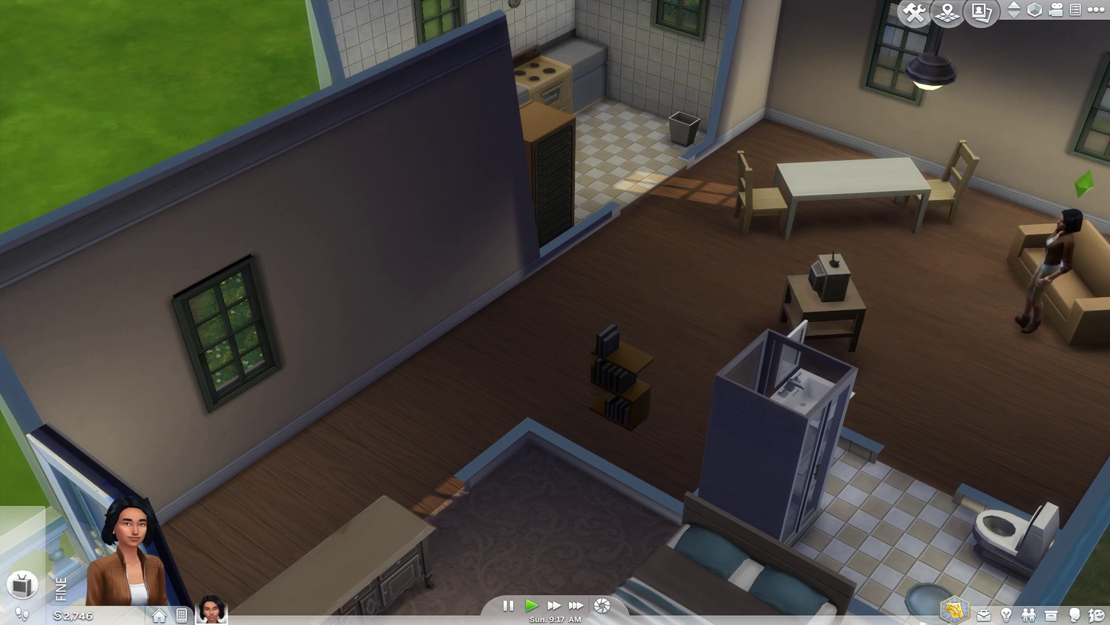
pyautogui.scroll(3, 555, 313)
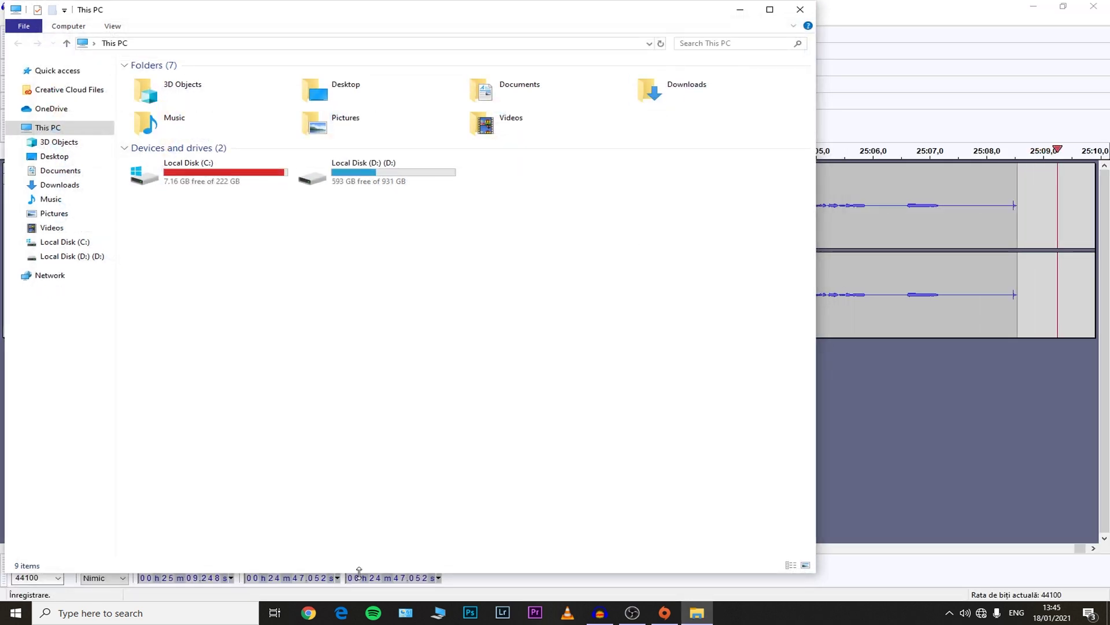
# - Open Programs and Features in Control Panel and check the installed programs for ones to uninstall
pyautogui.click(406, 612)
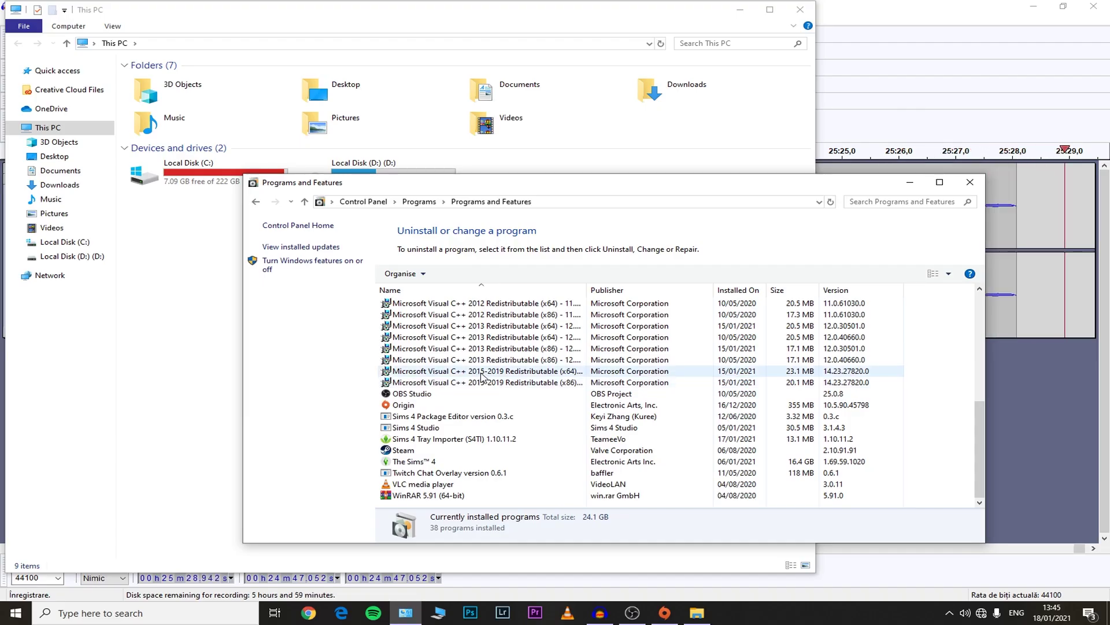
pyautogui.click(497, 450)
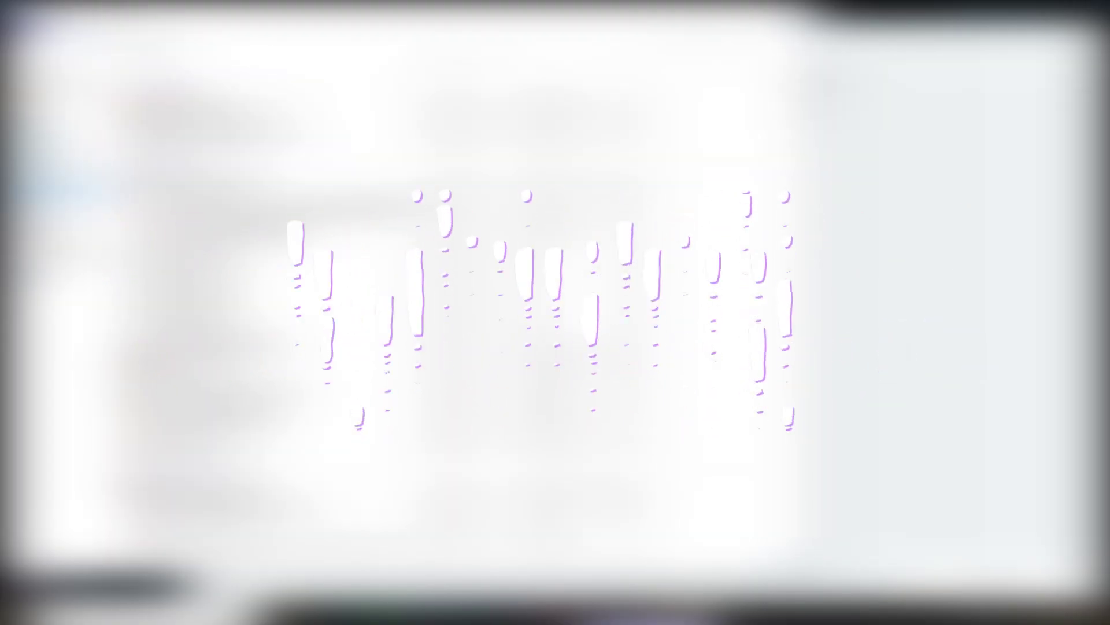
# - Look through the Downloads folder and check the properties of the Downloads and Documents folders for their sizes
pyautogui.scroll(-3, 397, 313)
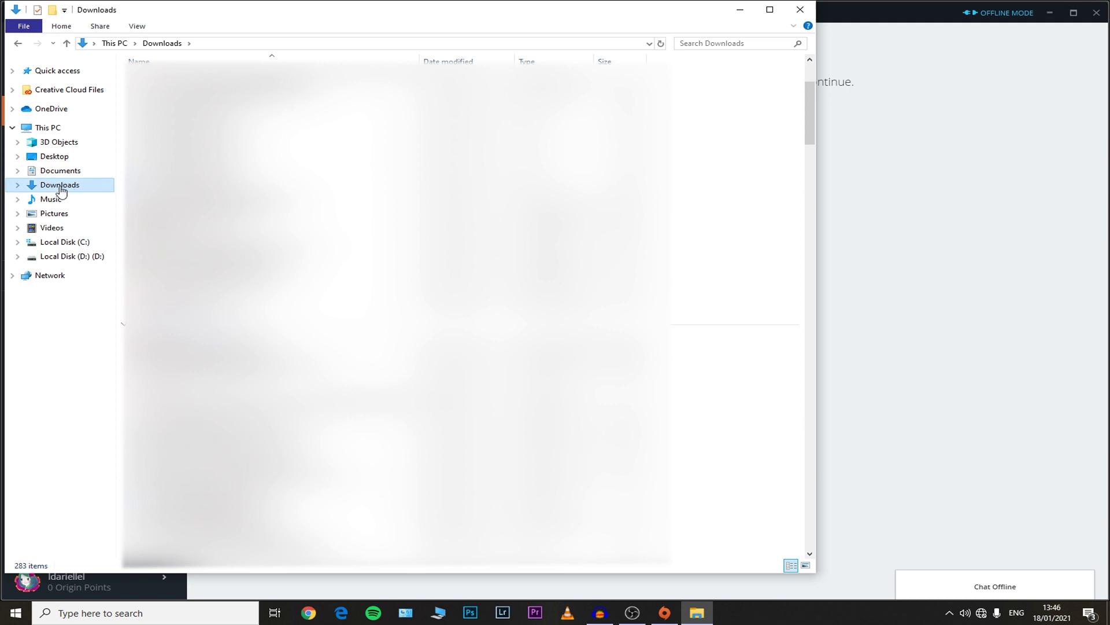
pyautogui.rightClick(60, 189)
pyautogui.click(109, 456)
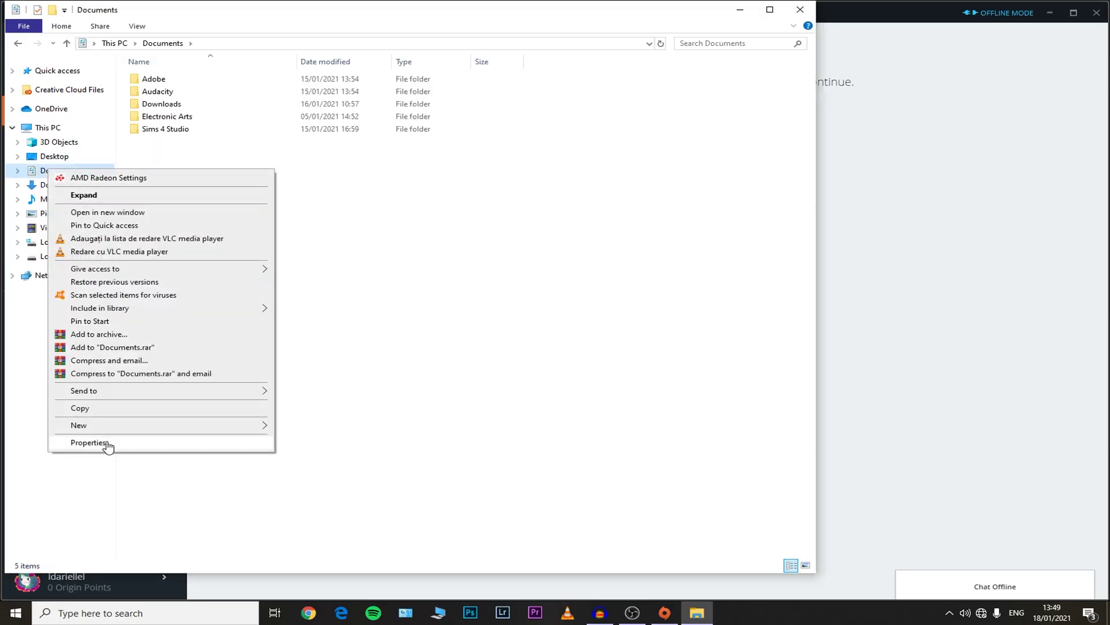
pyautogui.click(106, 444)
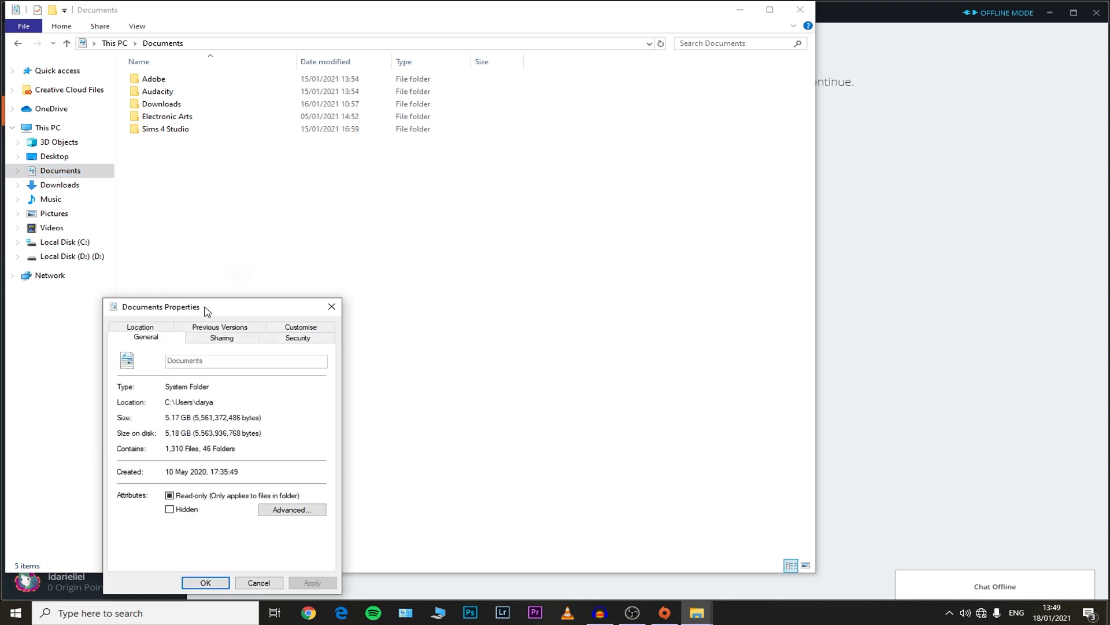
pyautogui.moveTo(207, 312); pyautogui.dragTo(232, 190)
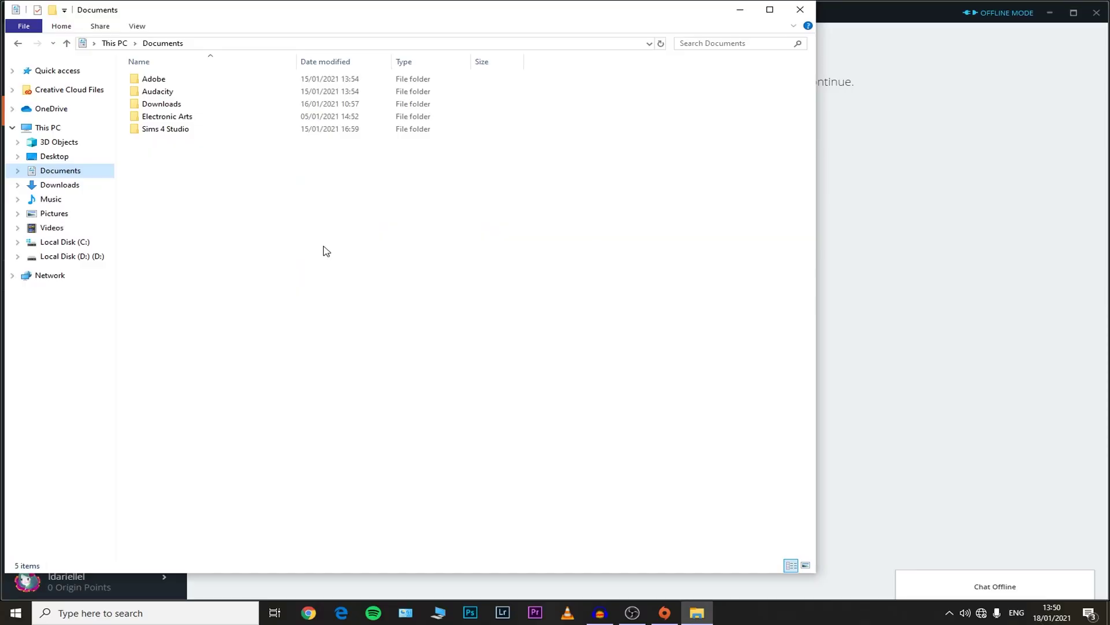
# - Move the Documents folder's location to D:\documents, and refresh This PC to check the free space on Local Disk (C:)
pyautogui.rightClick(71, 172)
pyautogui.click(170, 446)
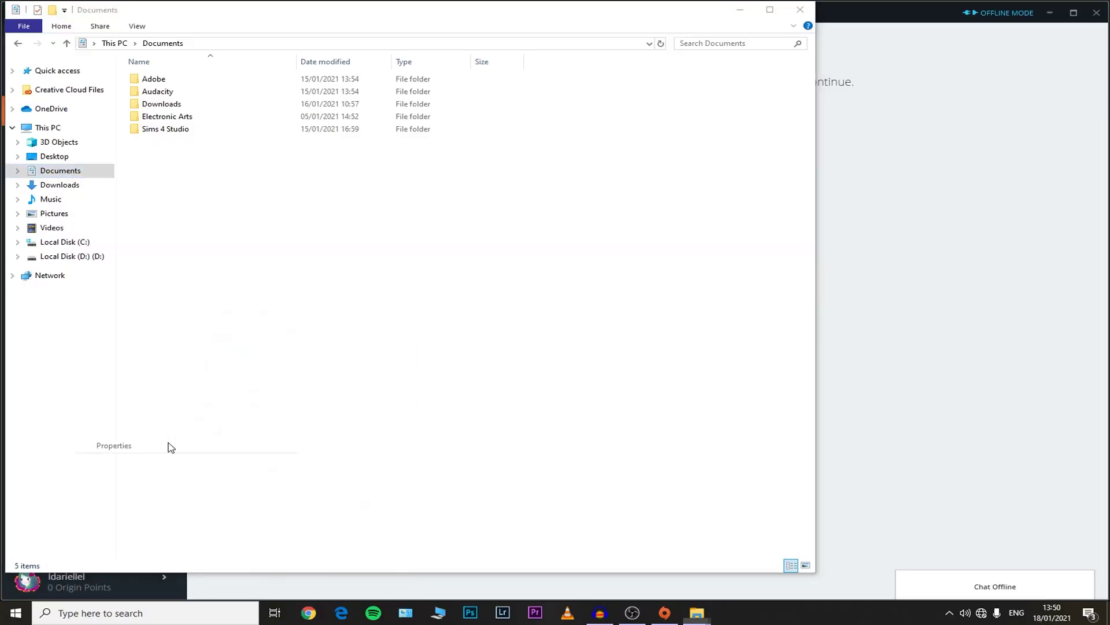
pyautogui.click(222, 328)
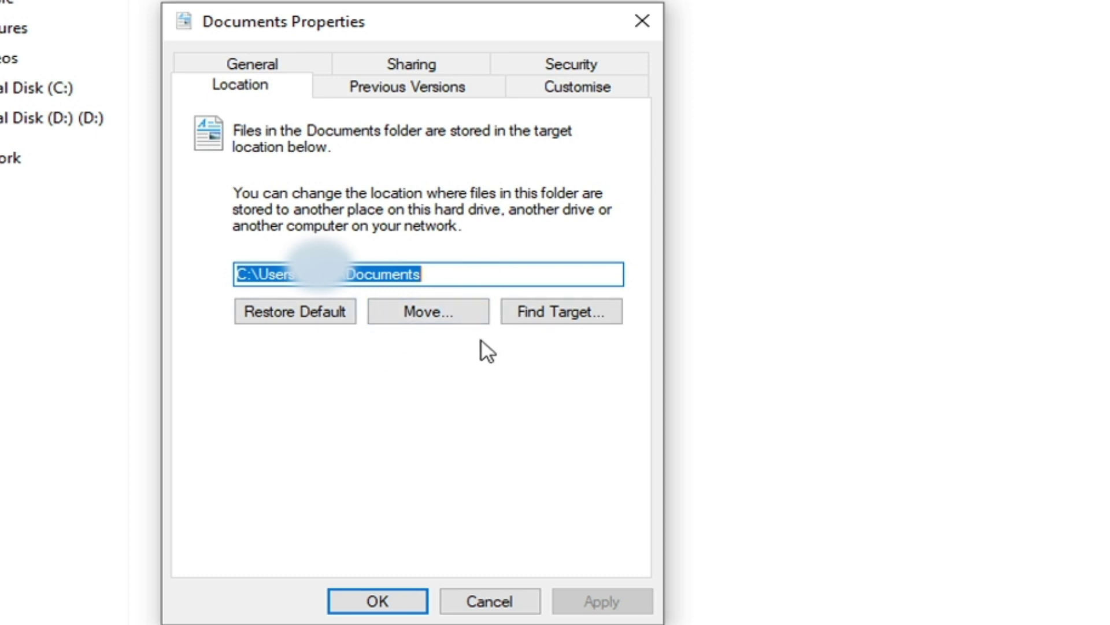
pyautogui.click(418, 319)
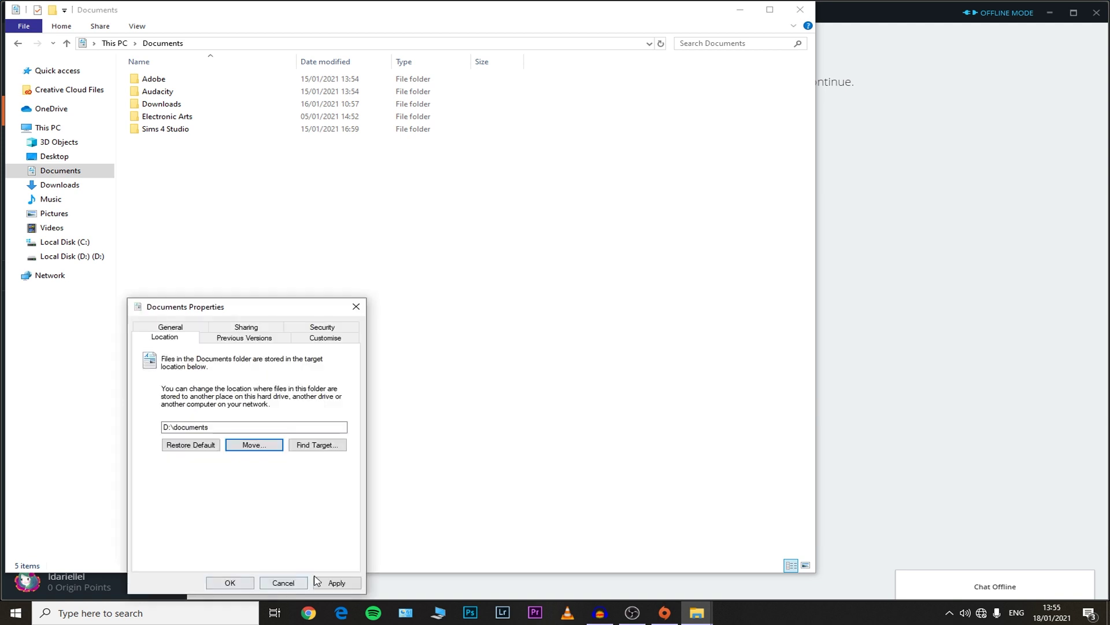
pyautogui.click(337, 582)
pyautogui.click(597, 329)
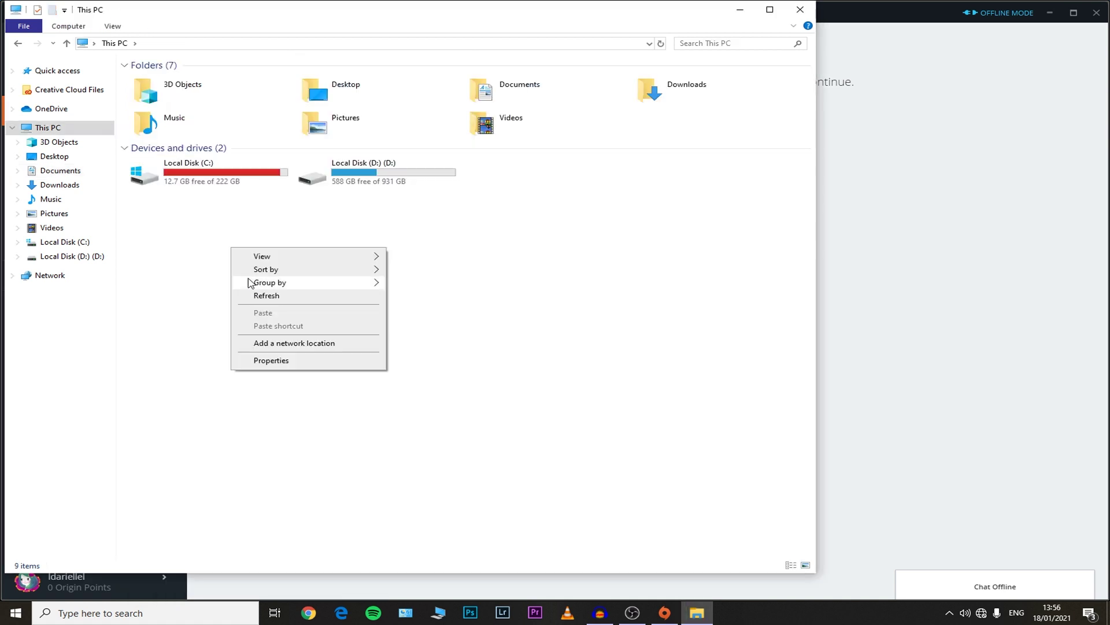
pyautogui.click(264, 293)
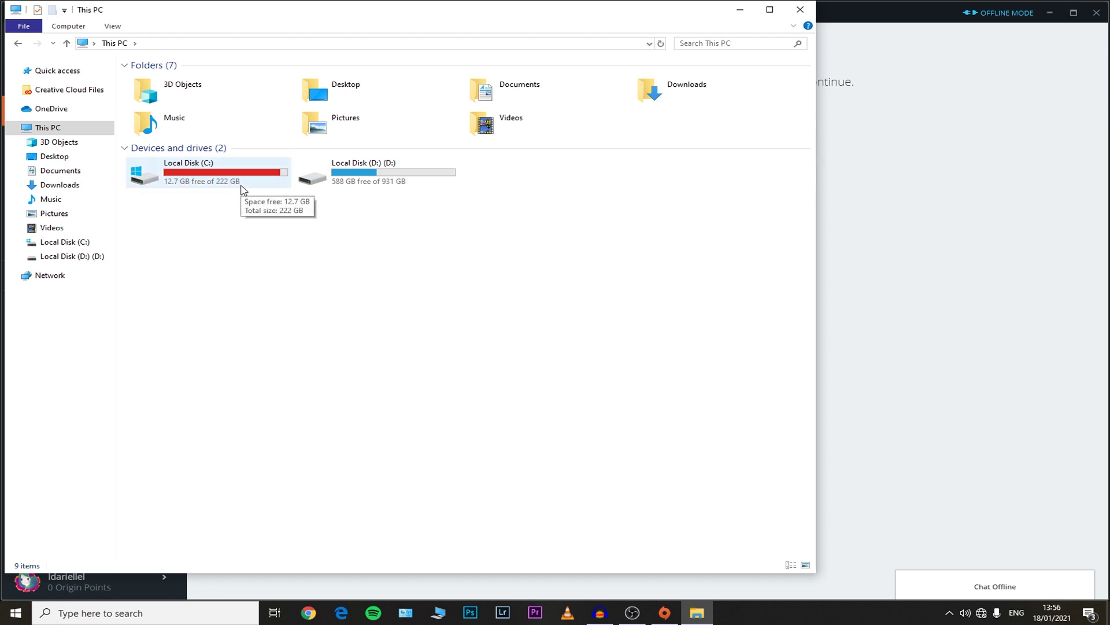
pyautogui.moveTo(202, 180)
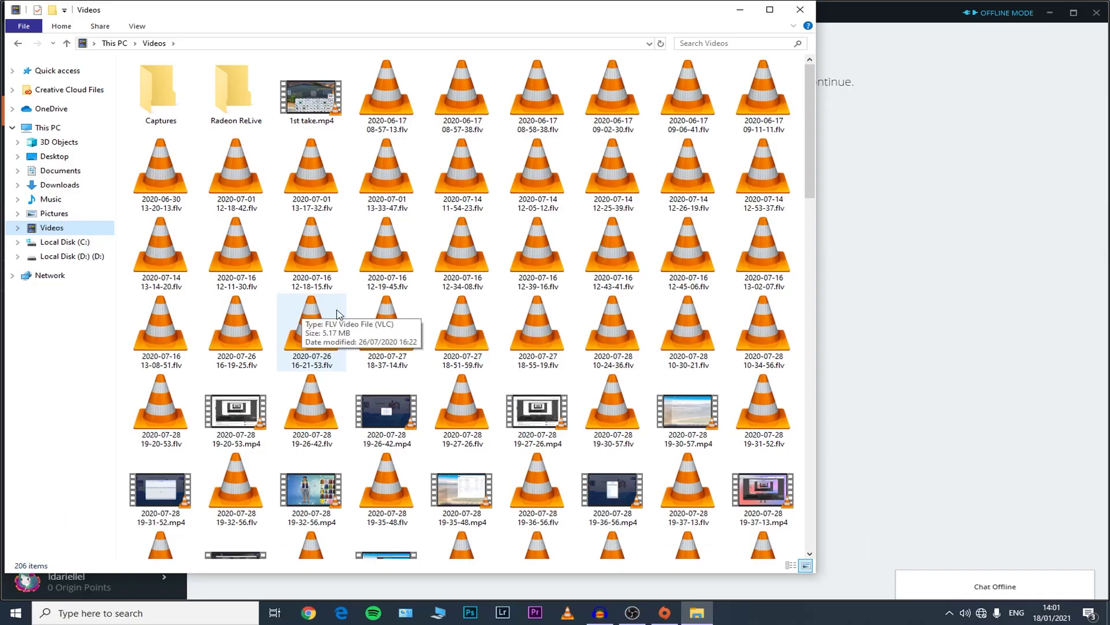
# - Look through the recordings in the Videos folder and open the folder's properties to check its size
pyautogui.scroll(-3, 338, 316)
pyautogui.scroll(3, 475, 327)
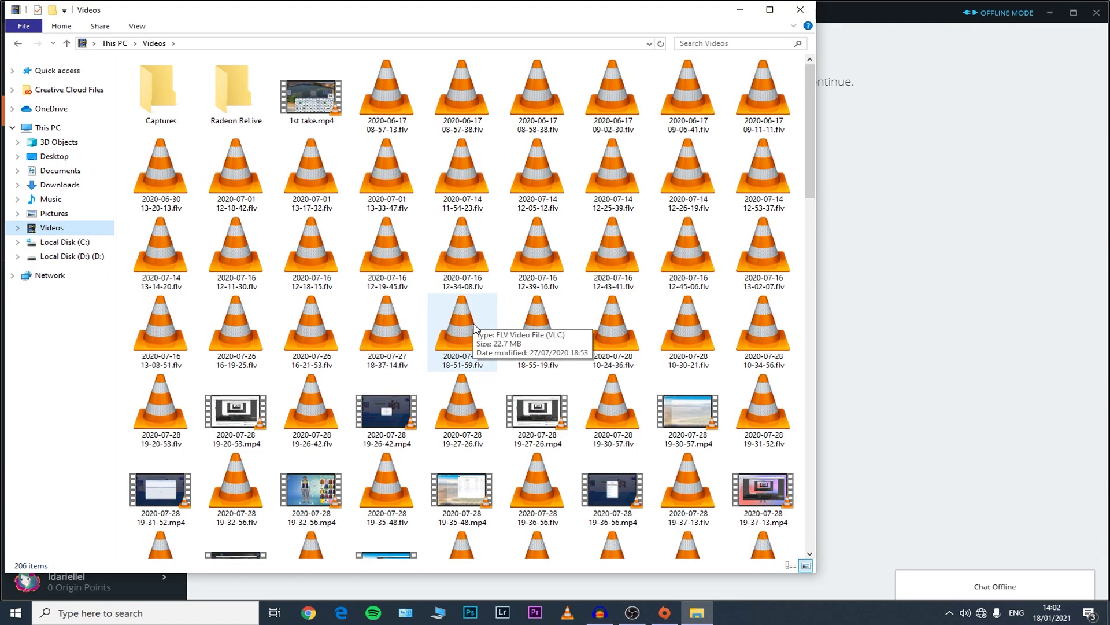
pyautogui.rightClick(64, 228)
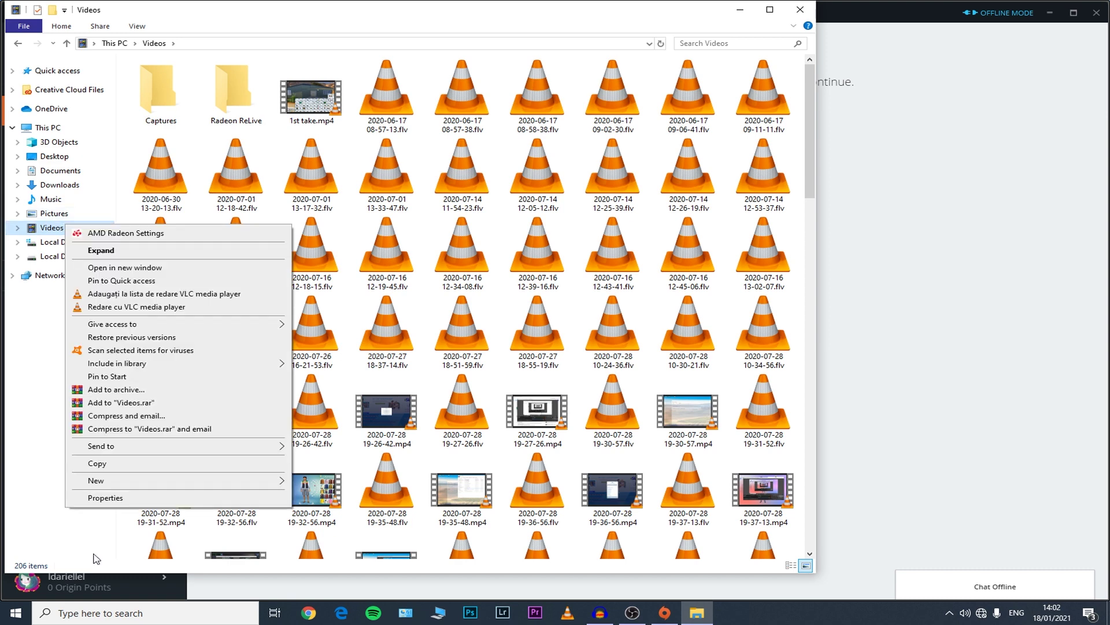
pyautogui.click(105, 498)
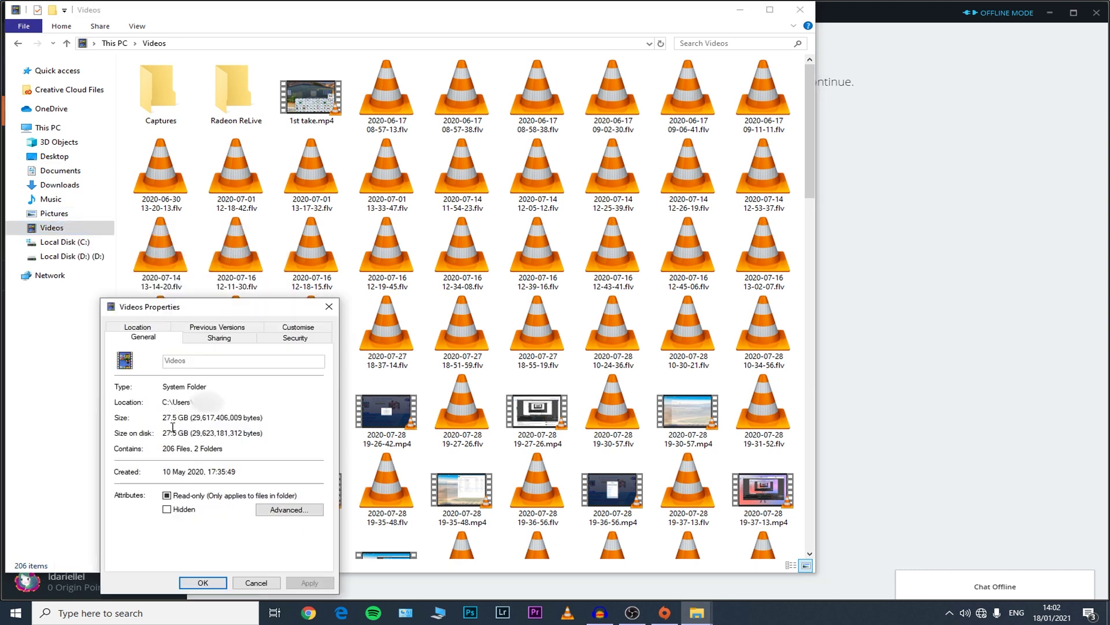